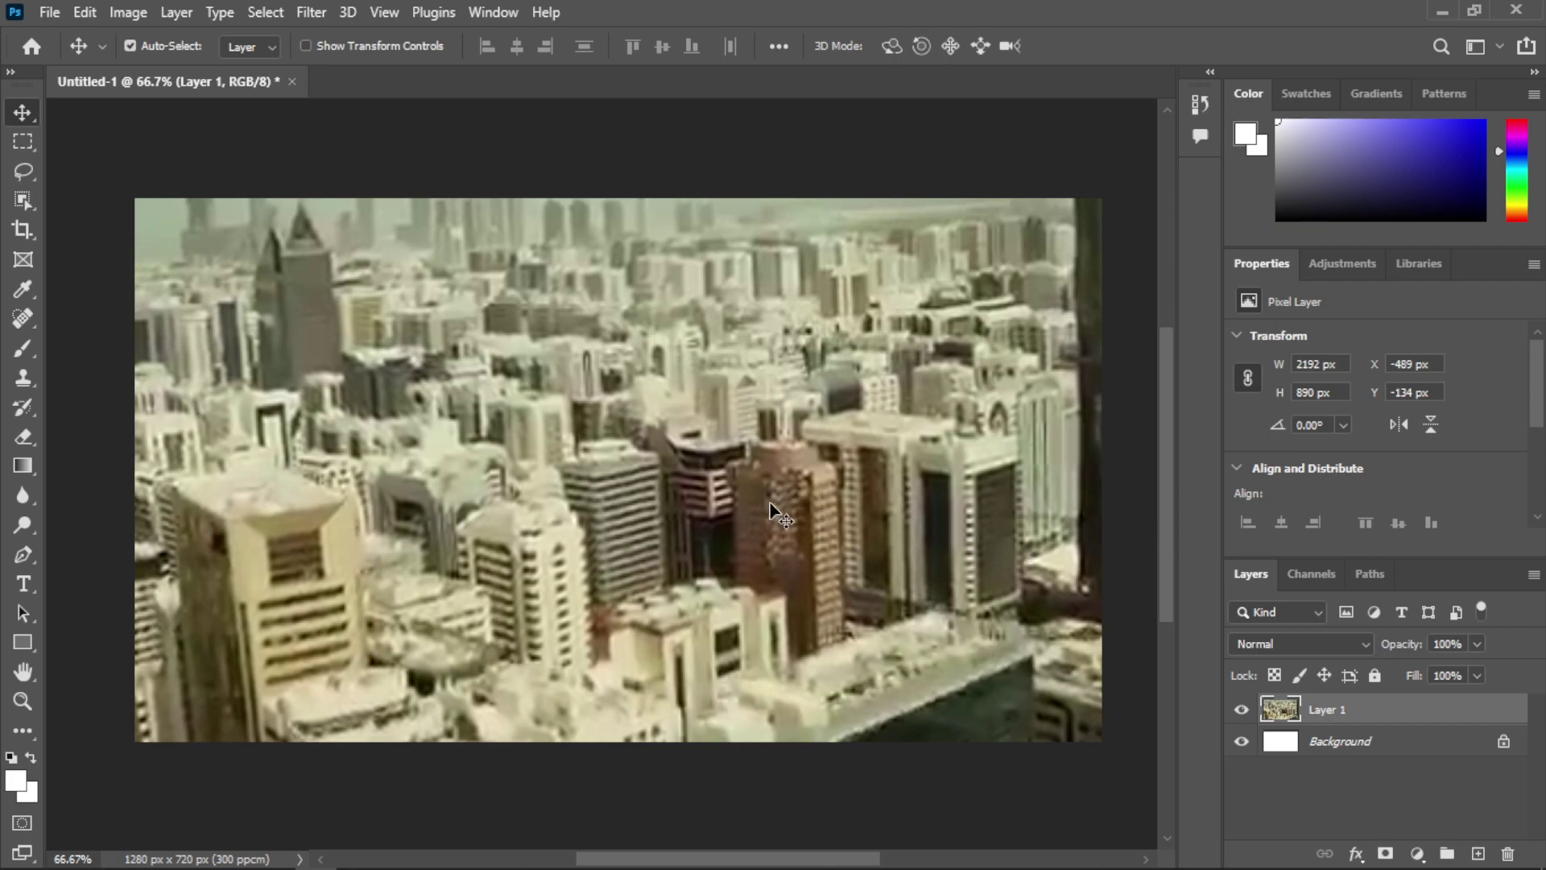
# Add a Solid Color fill layer above the city photo in very dark grey (RGB 25, 25, 25).
pyautogui.click(1419, 850)
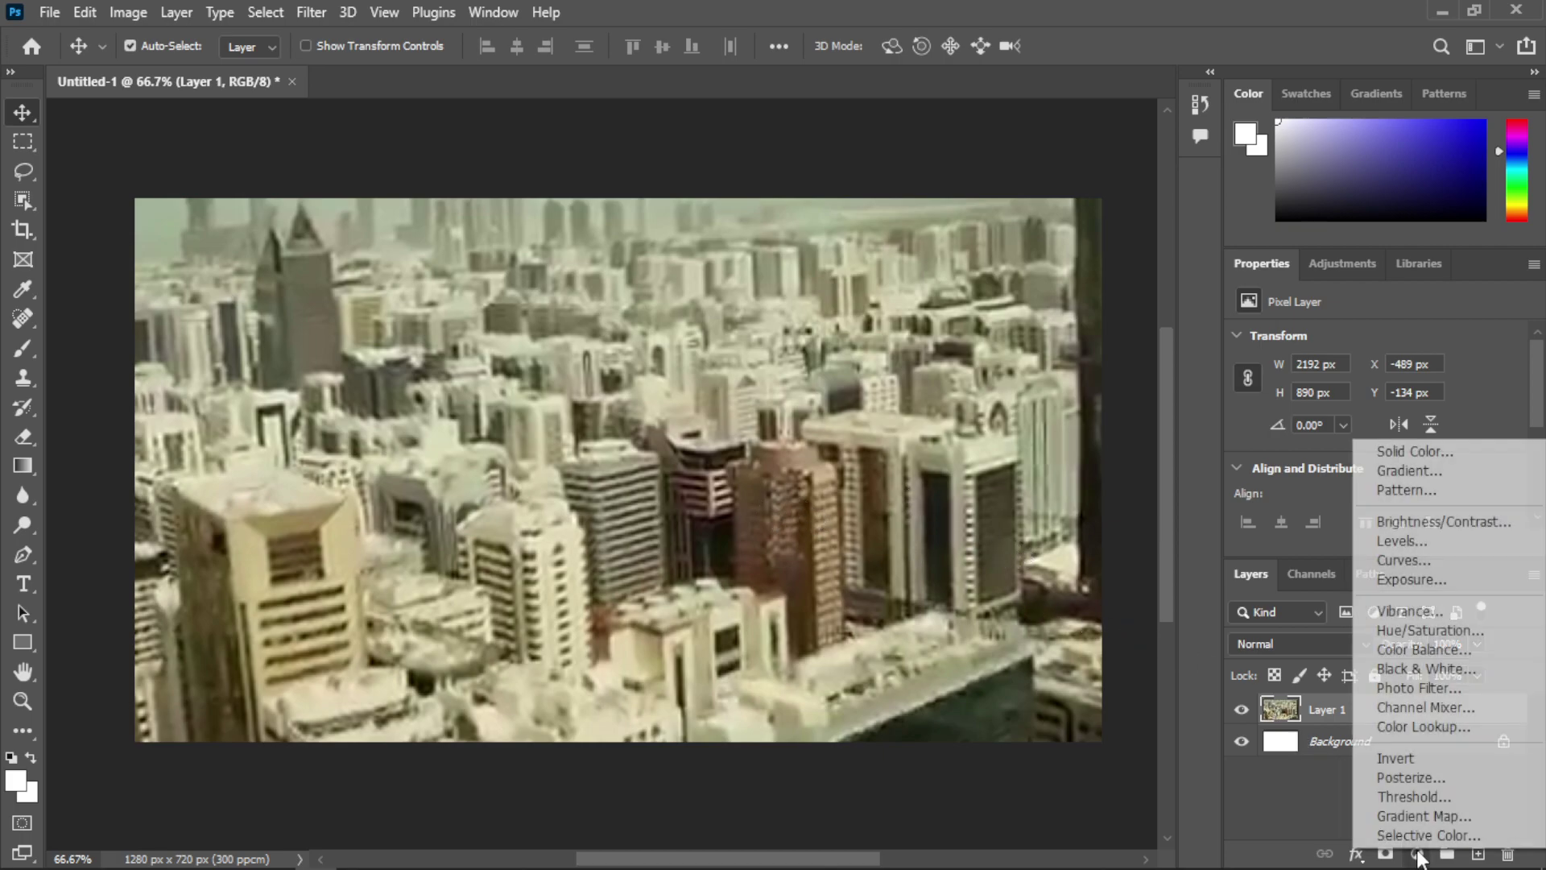
pyautogui.click(1367, 456)
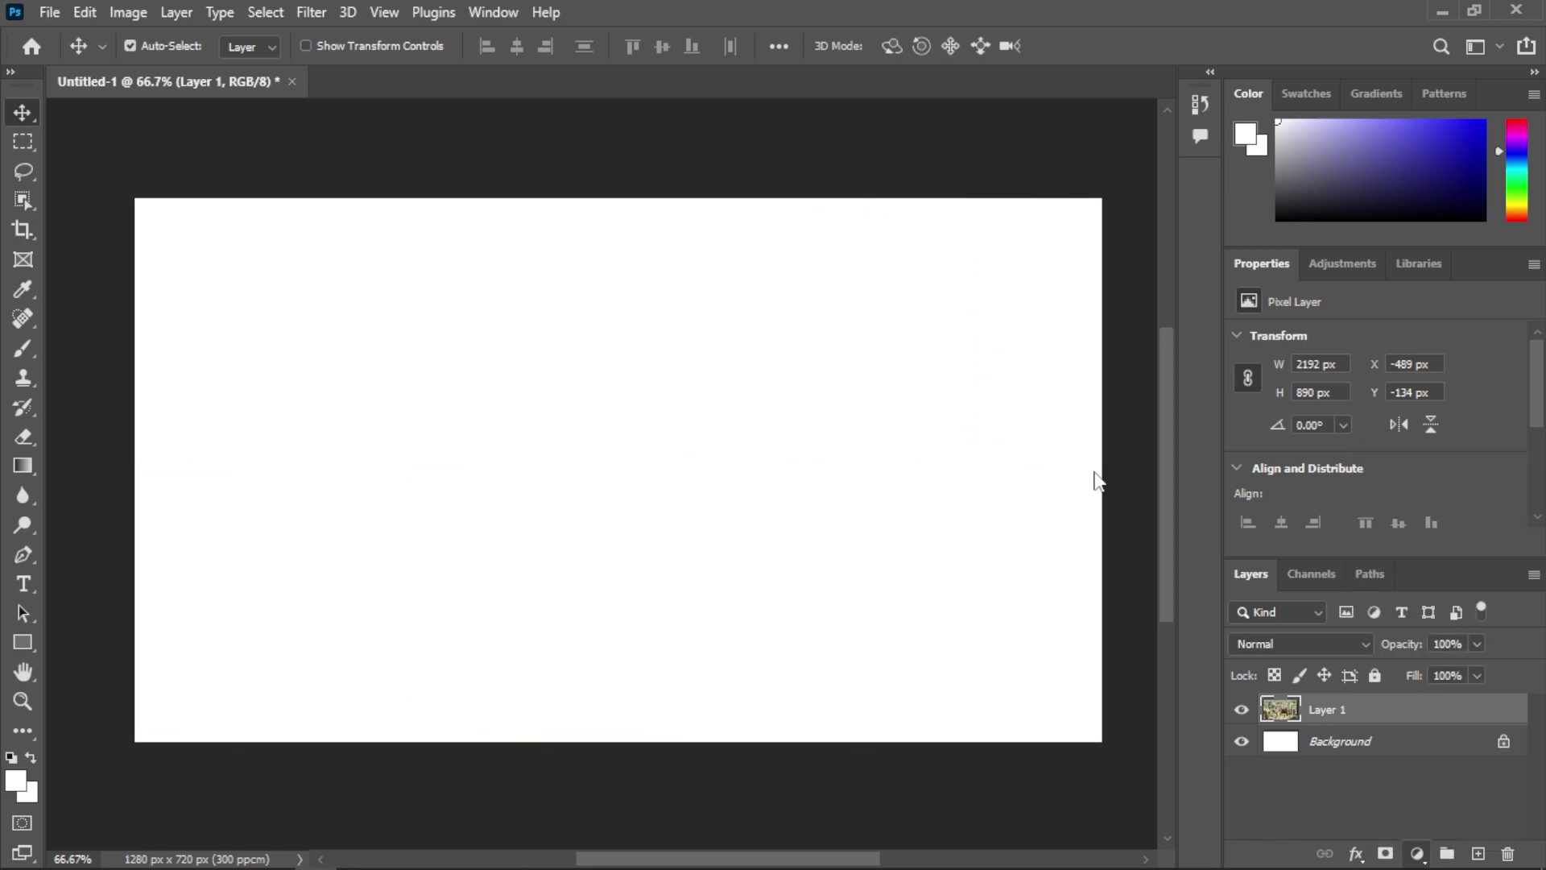
pyautogui.click(1229, 440)
pyautogui.write('2e2d3a')
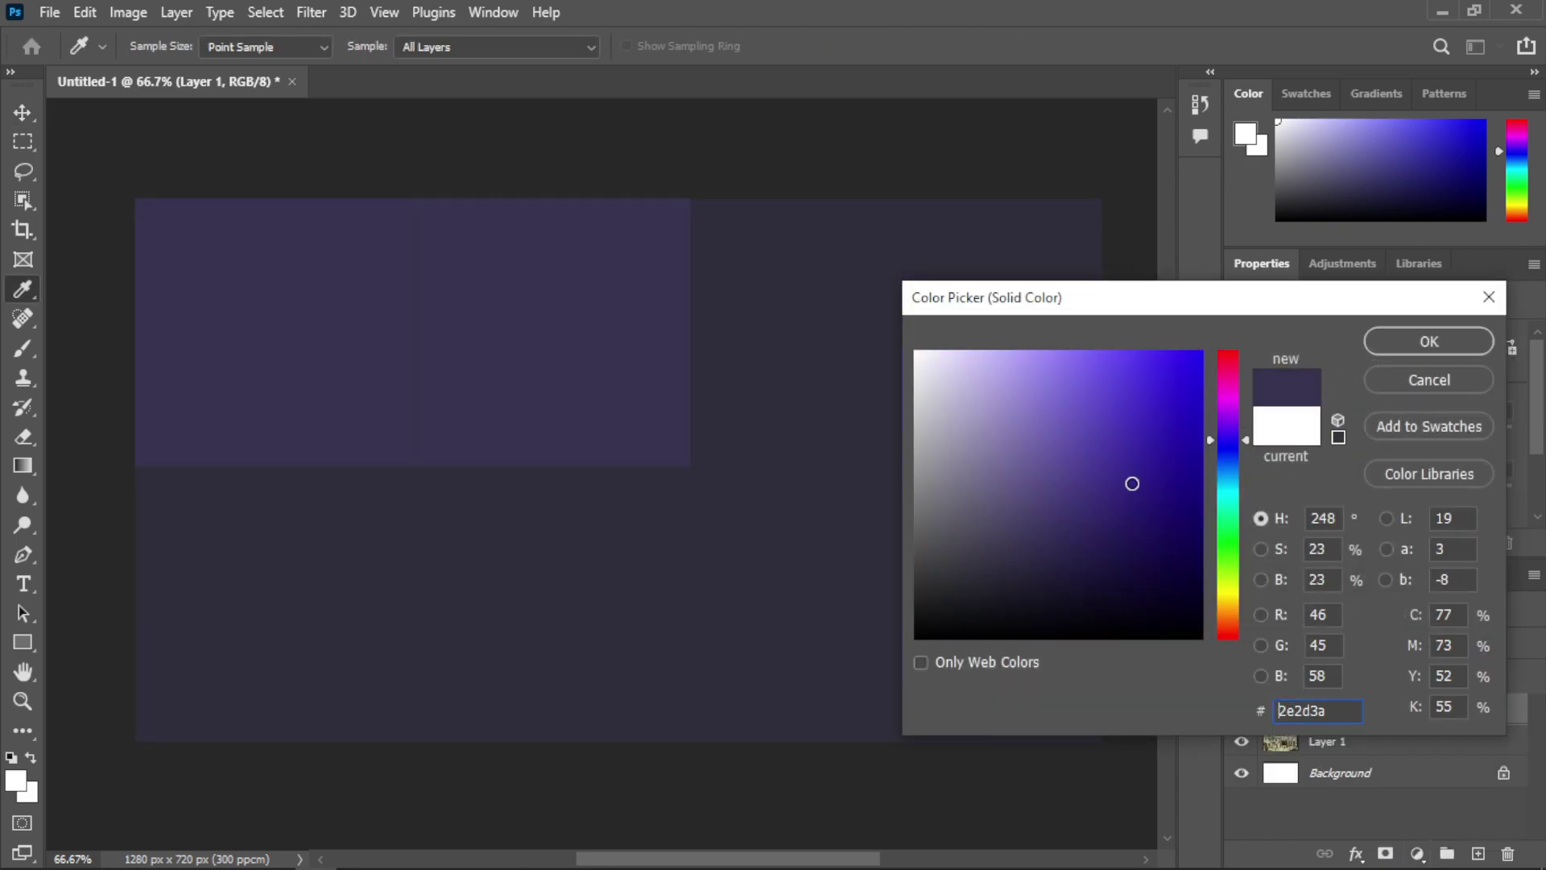
pyautogui.moveTo(1132, 483)
pyautogui.mouseDown()
pyautogui.moveTo(1030, 480)
pyautogui.moveTo(915, 563)
pyautogui.moveTo(916, 610)
pyautogui.mouseUp()
pyautogui.click(1363, 340)
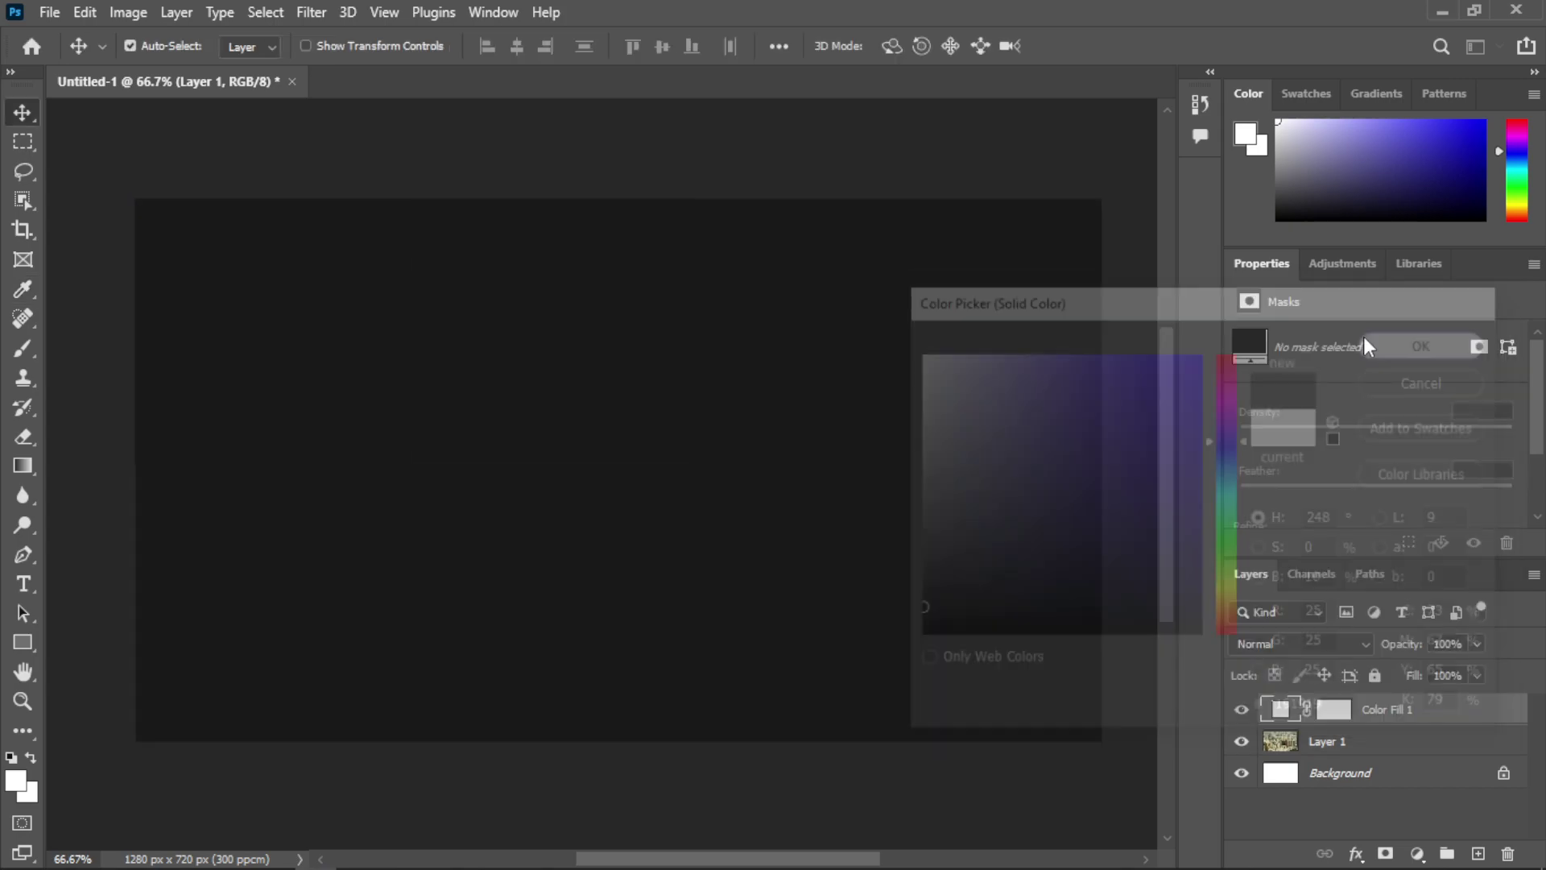
# Set the color fill layer's opacity to 75%.
pyautogui.click(1459, 641)
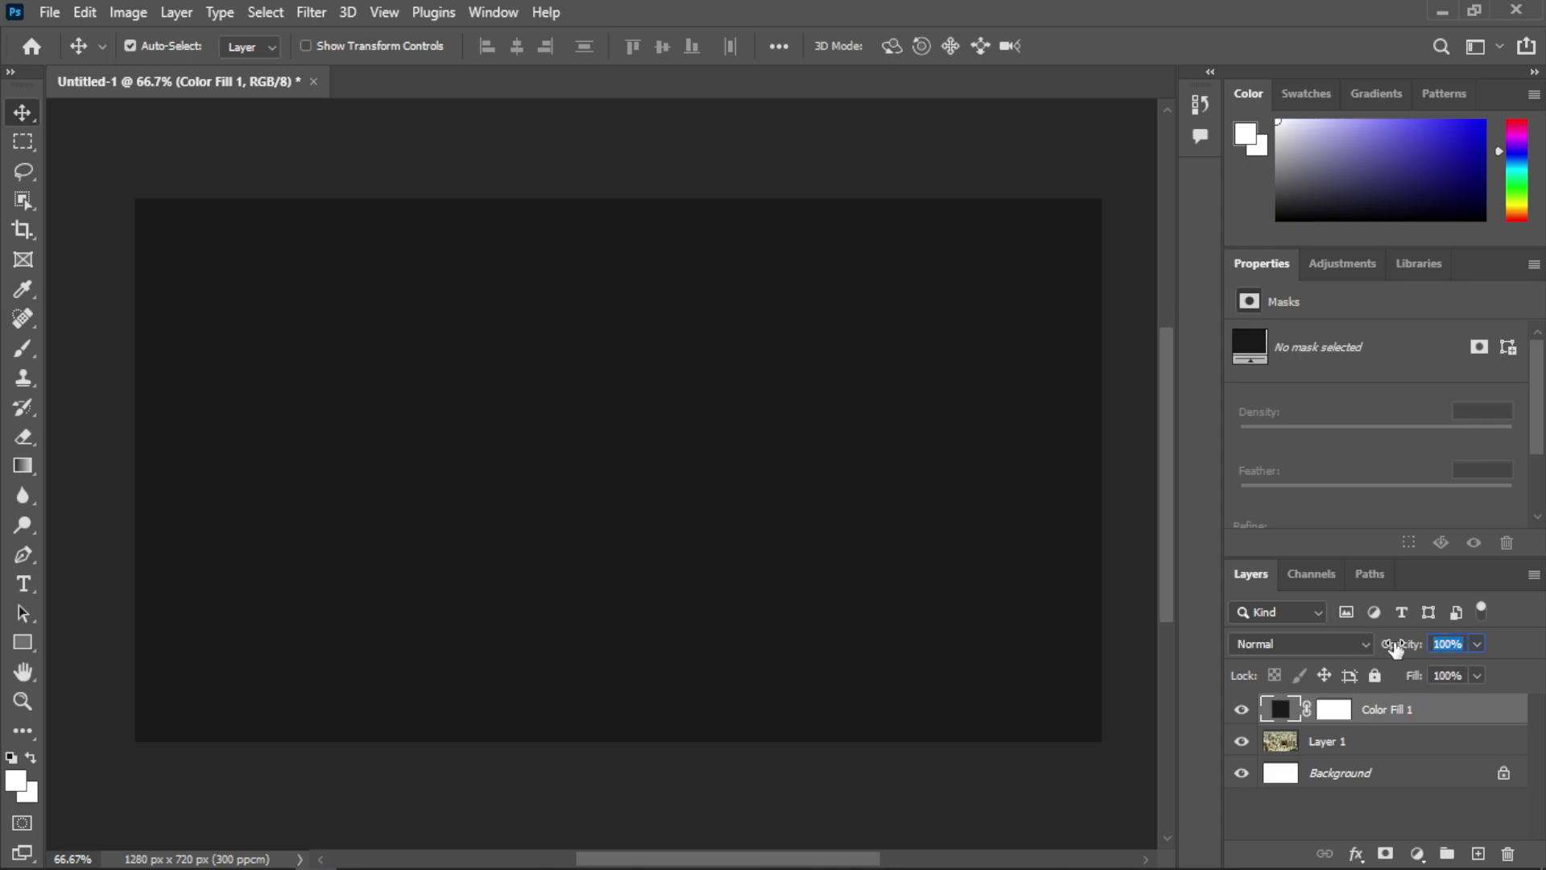
pyautogui.write('75')
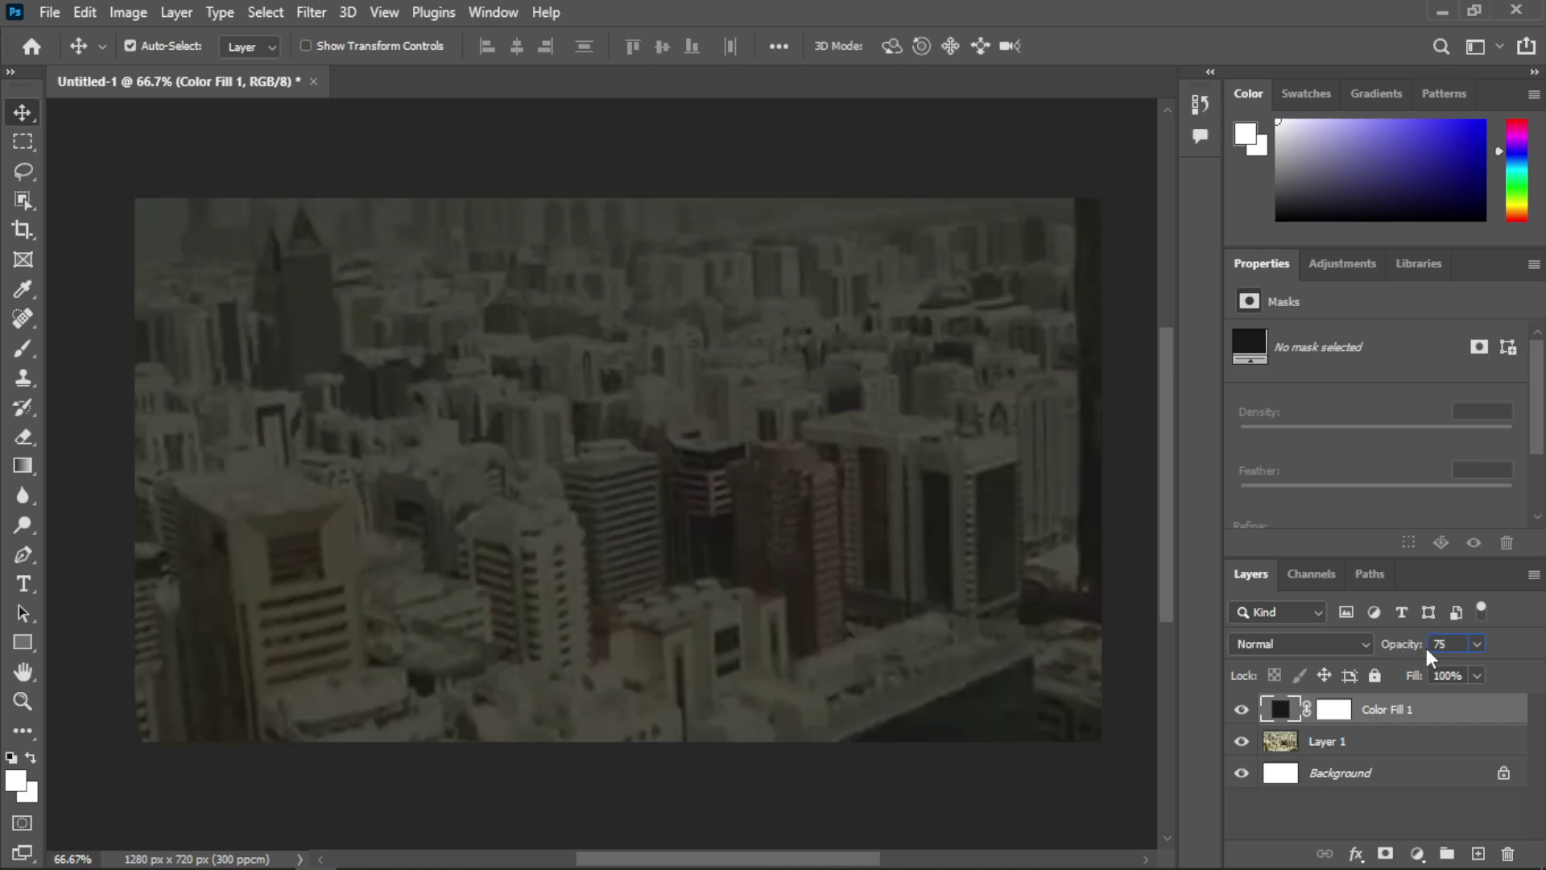
pyautogui.press('Return')
pyautogui.click(190, 290)
# Add the horizontal text "TRANSPARENT" on the upper part of the canvas in white Impact Regular, 9 pt.
pyautogui.click(16, 586)
pyautogui.click(111, 583)
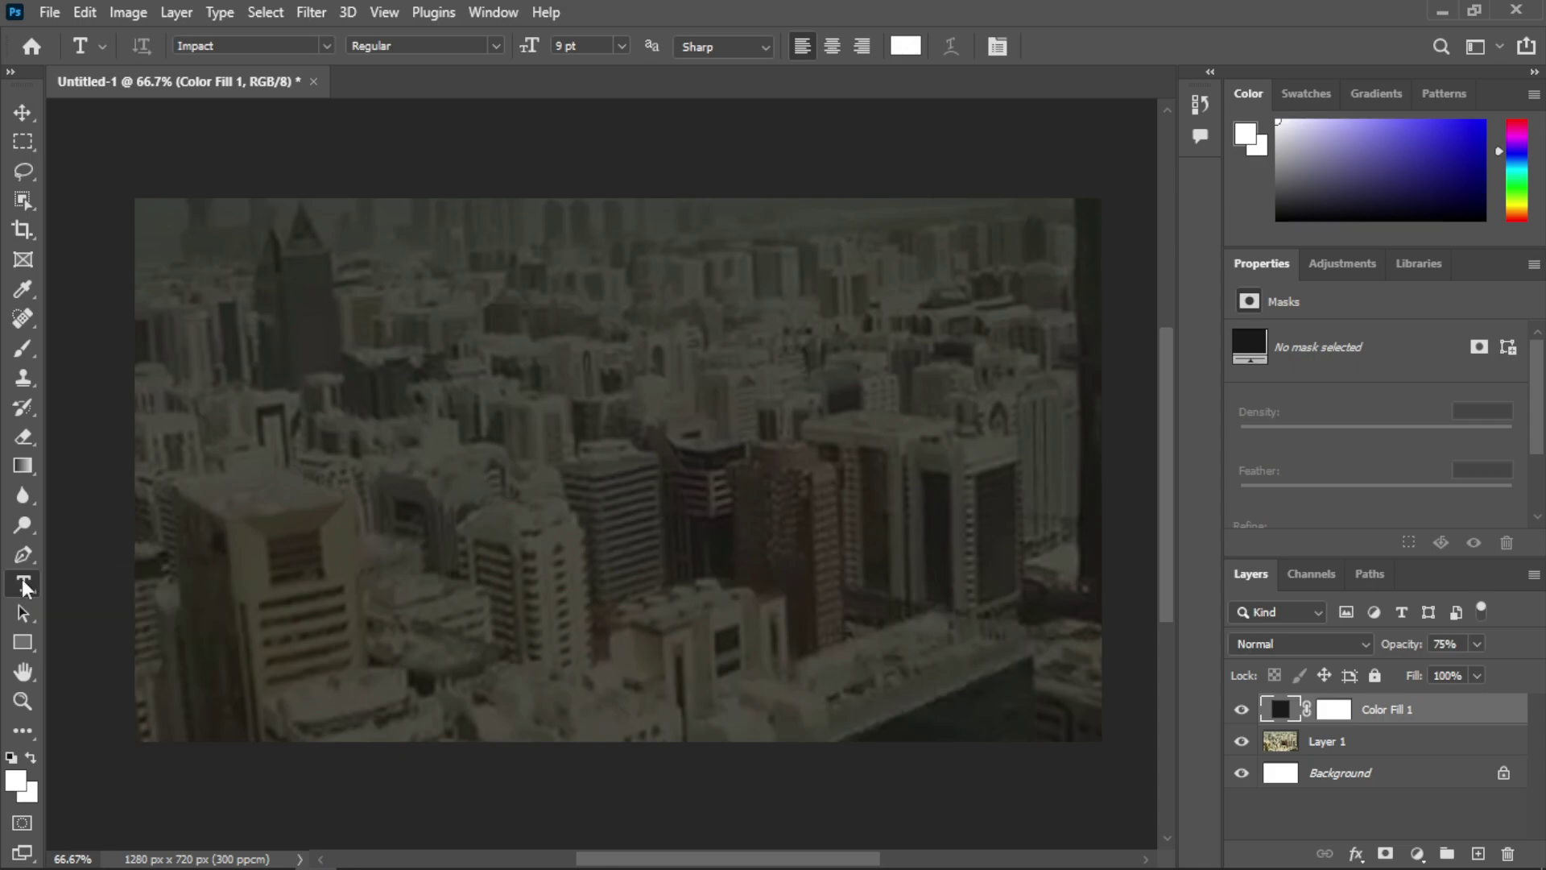
pyautogui.click(418, 386)
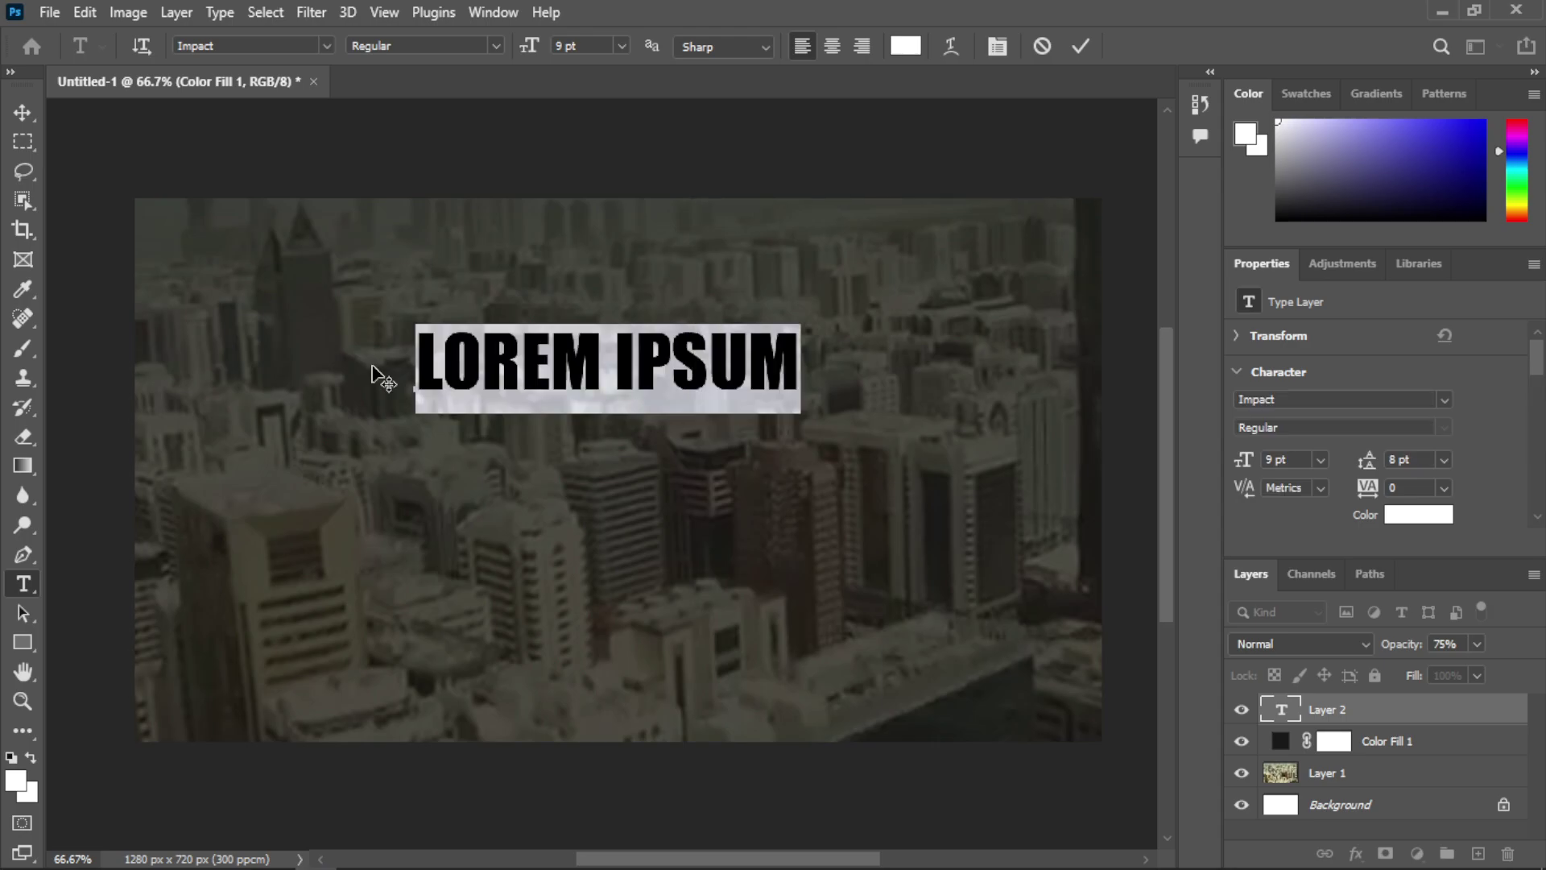
pyautogui.write('IR')
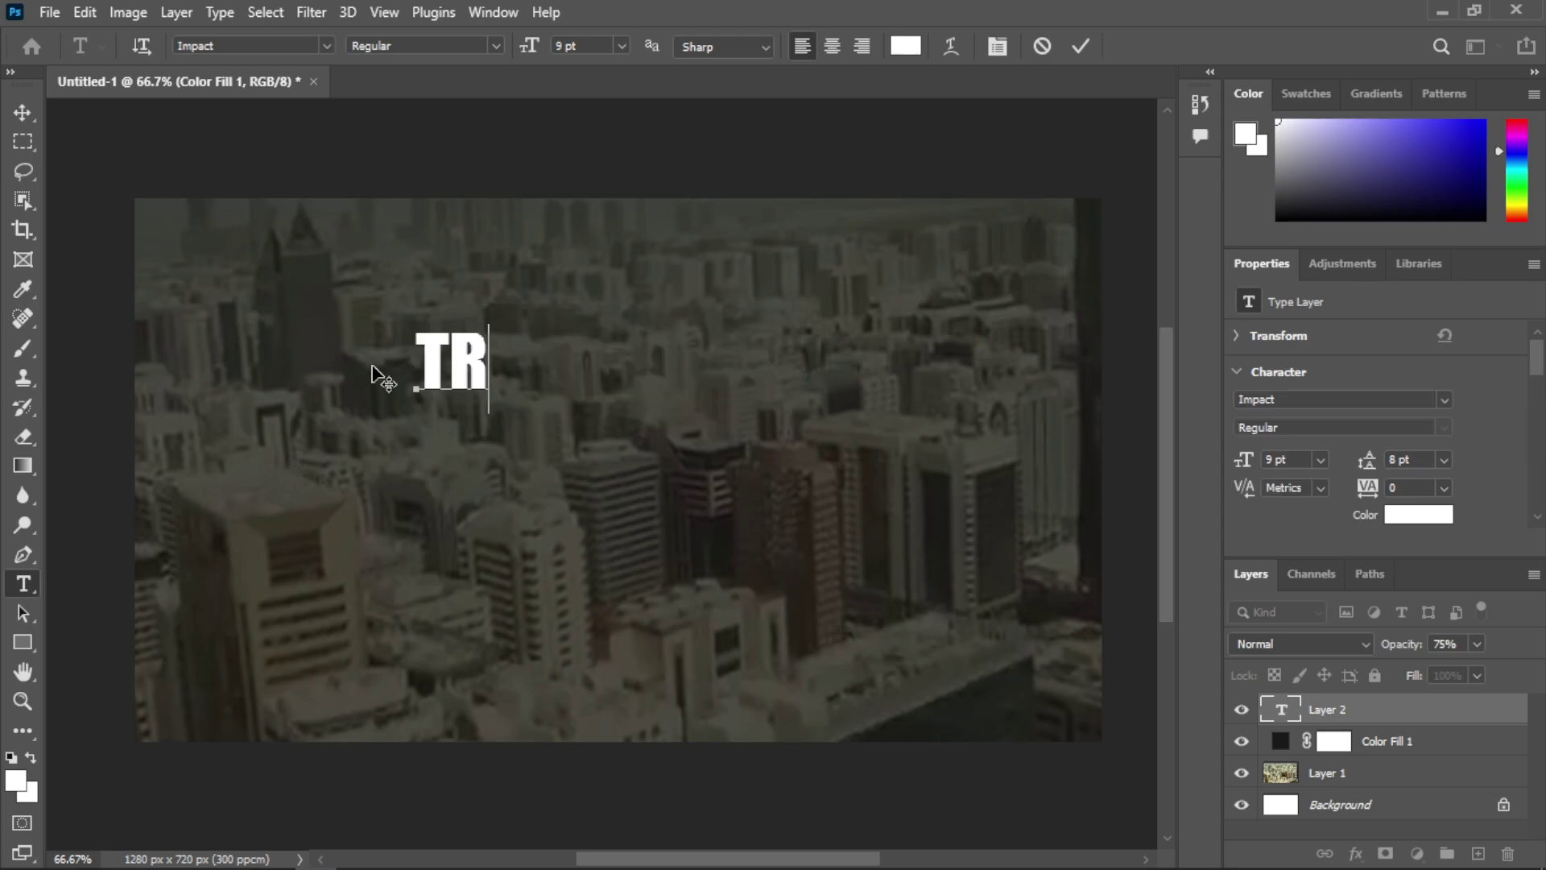
pyautogui.write('ANSPARENT')
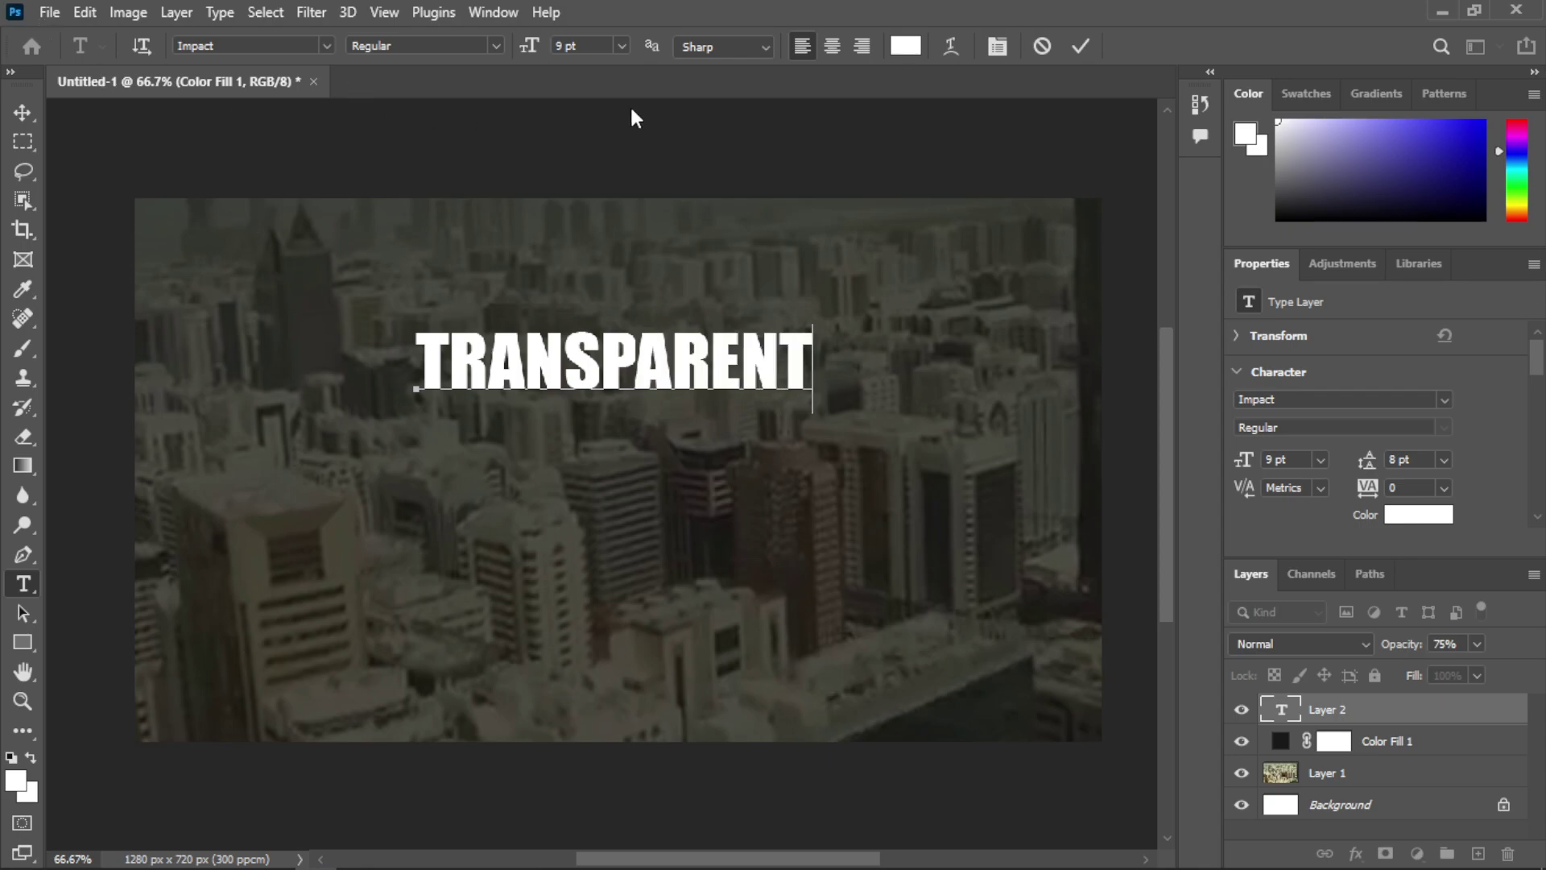
pyautogui.write('A')
pyautogui.press('BackSpace')
# Recolour the whole text black (000000) and move it slightly higher on the canvas.
pyautogui.hotkey('ctrl', 'a')
pyautogui.click(907, 46)
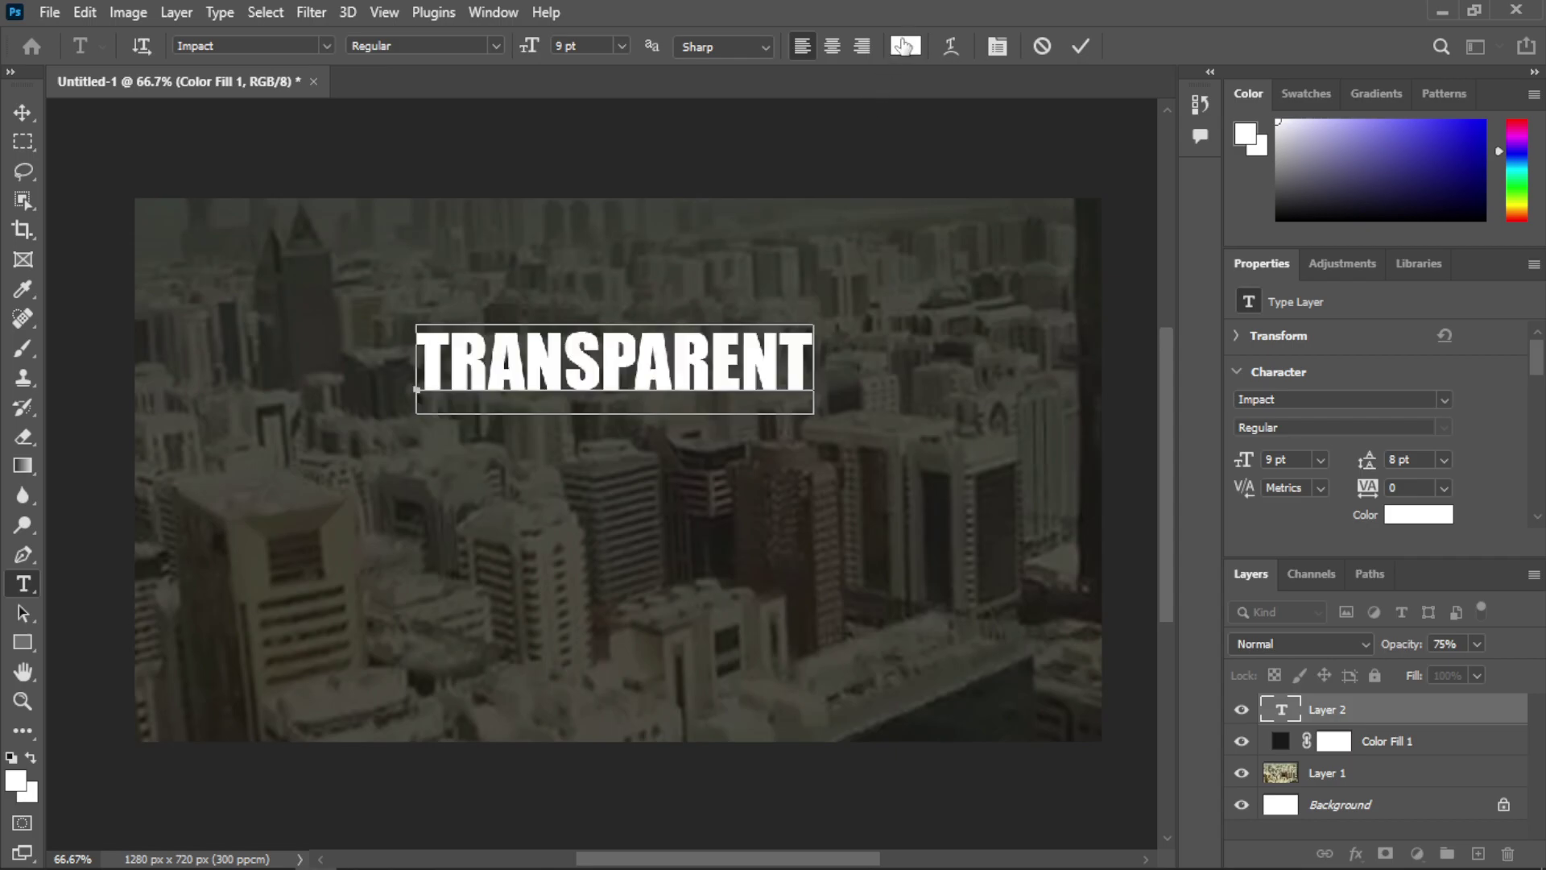
pyautogui.moveTo(1033, 555); pyautogui.dragTo(819, 692)
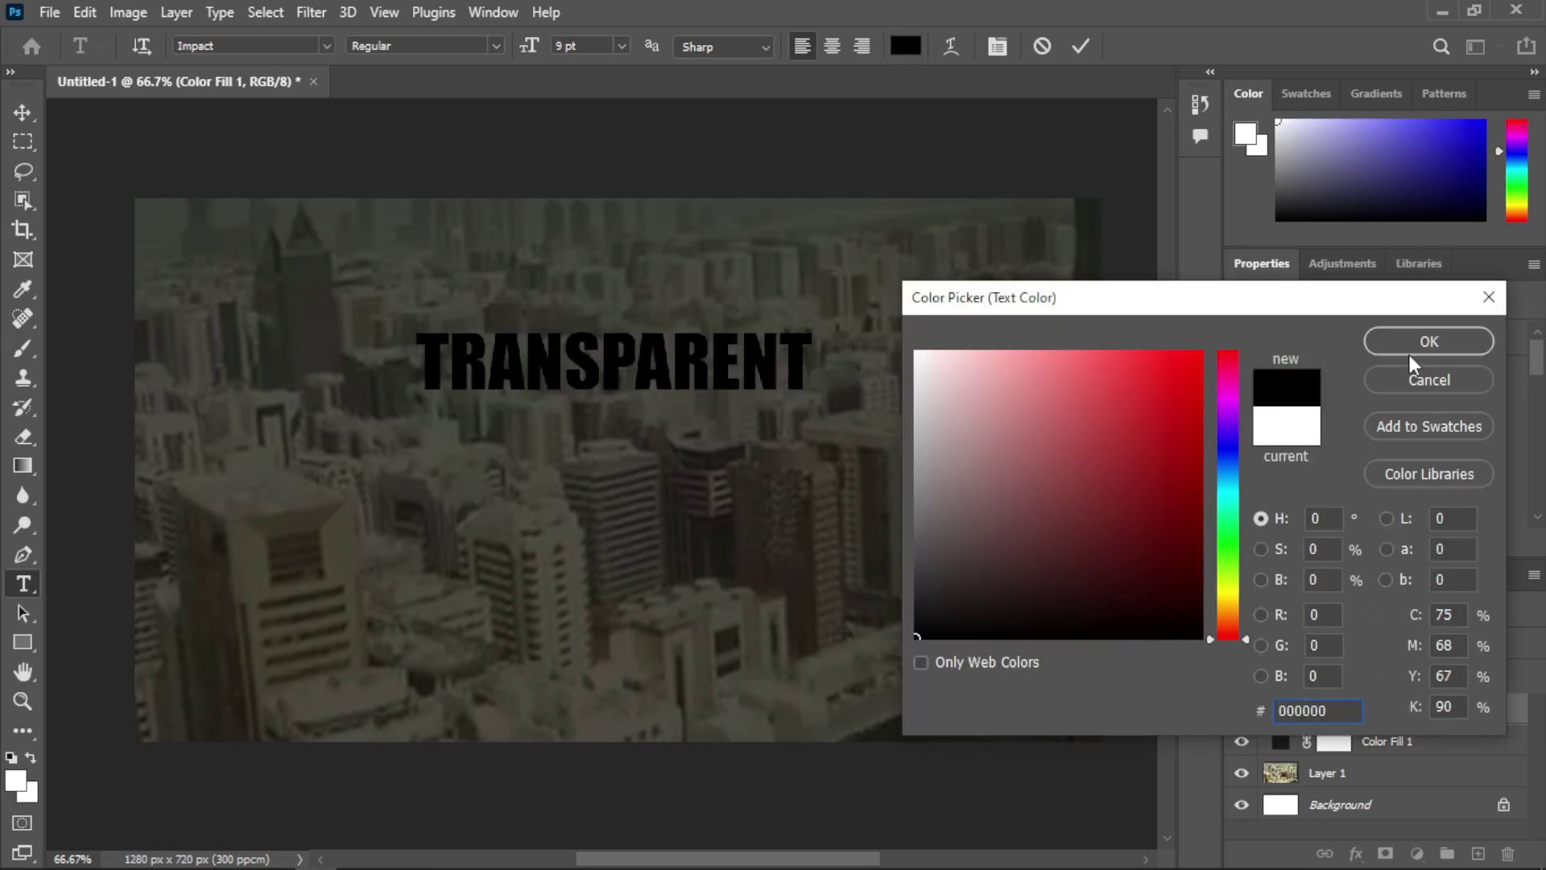
pyautogui.click(1411, 346)
pyautogui.click(24, 114)
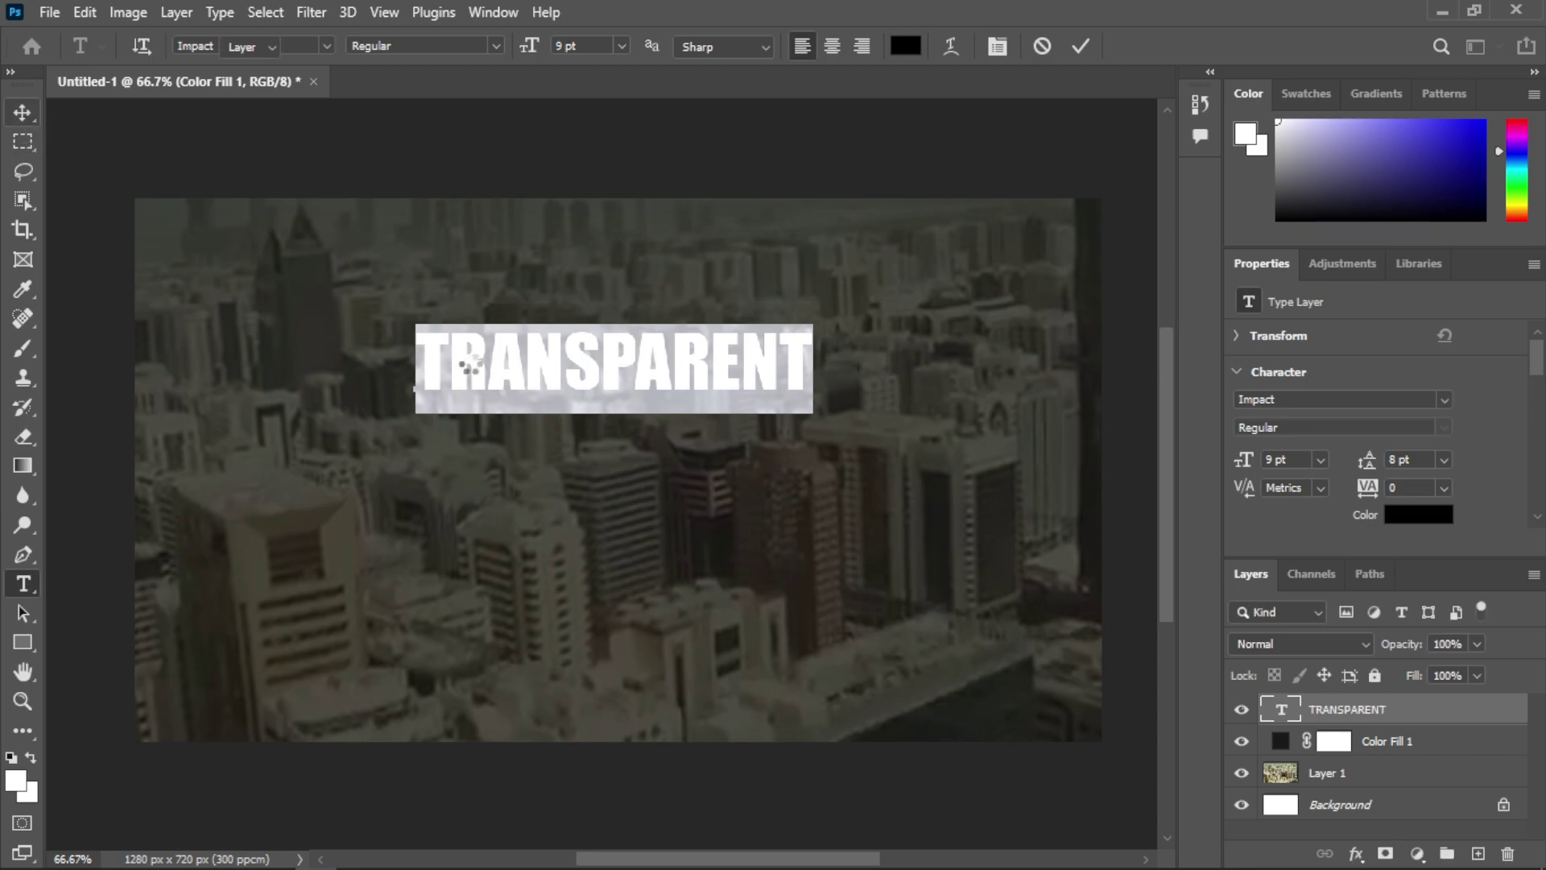
pyautogui.moveTo(552, 397); pyautogui.dragTo(545, 338)
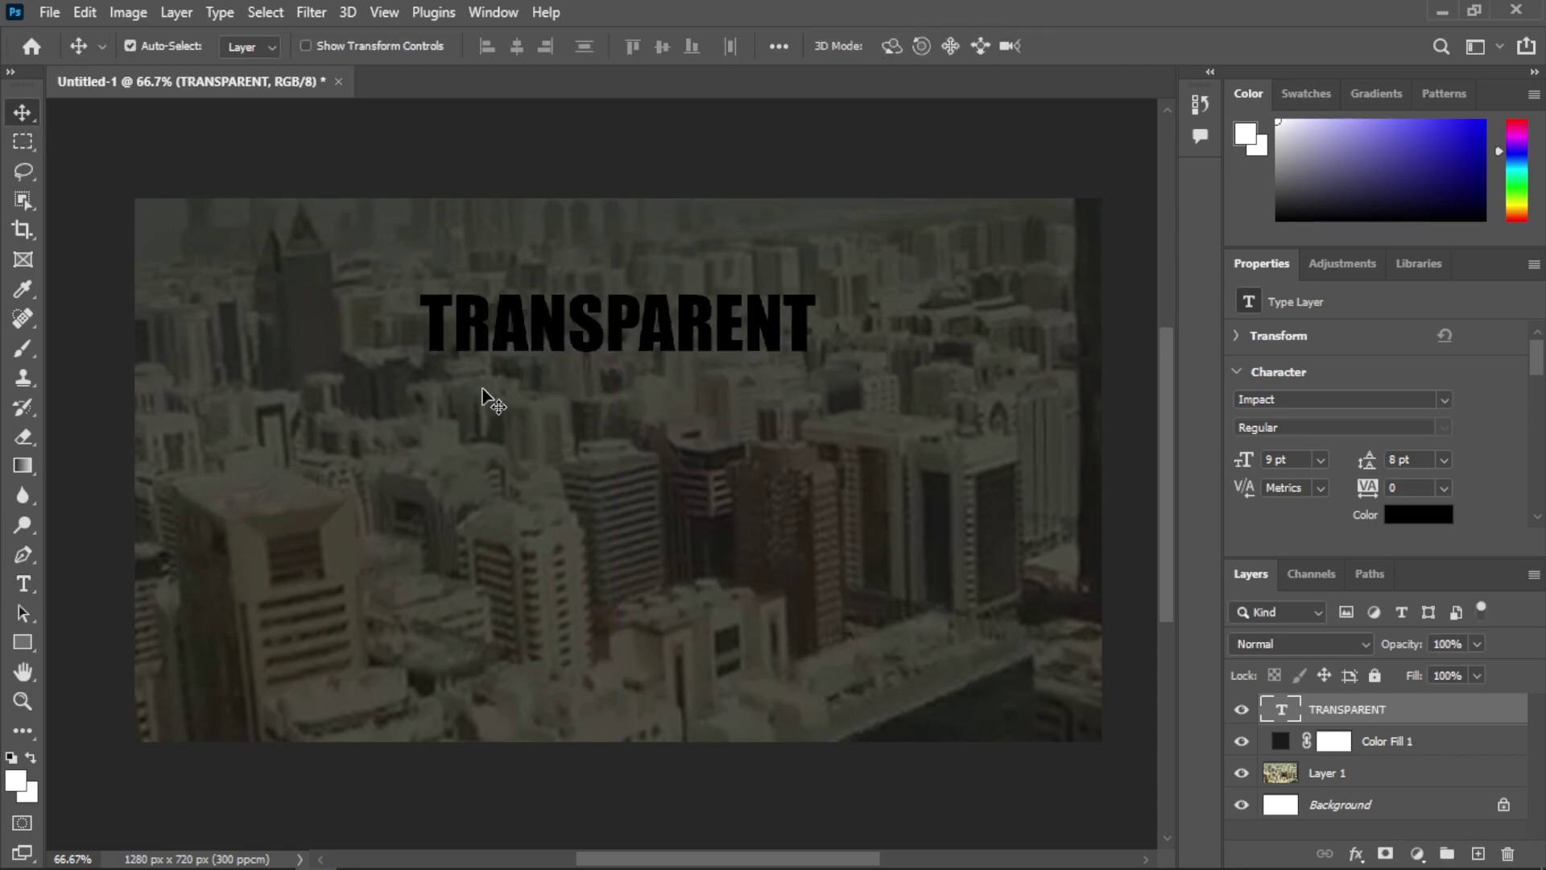
# Draw a rectangle shape about 876 × 189 px below the text, with white fill and a 1 px black stroke.
pyautogui.click(33, 645)
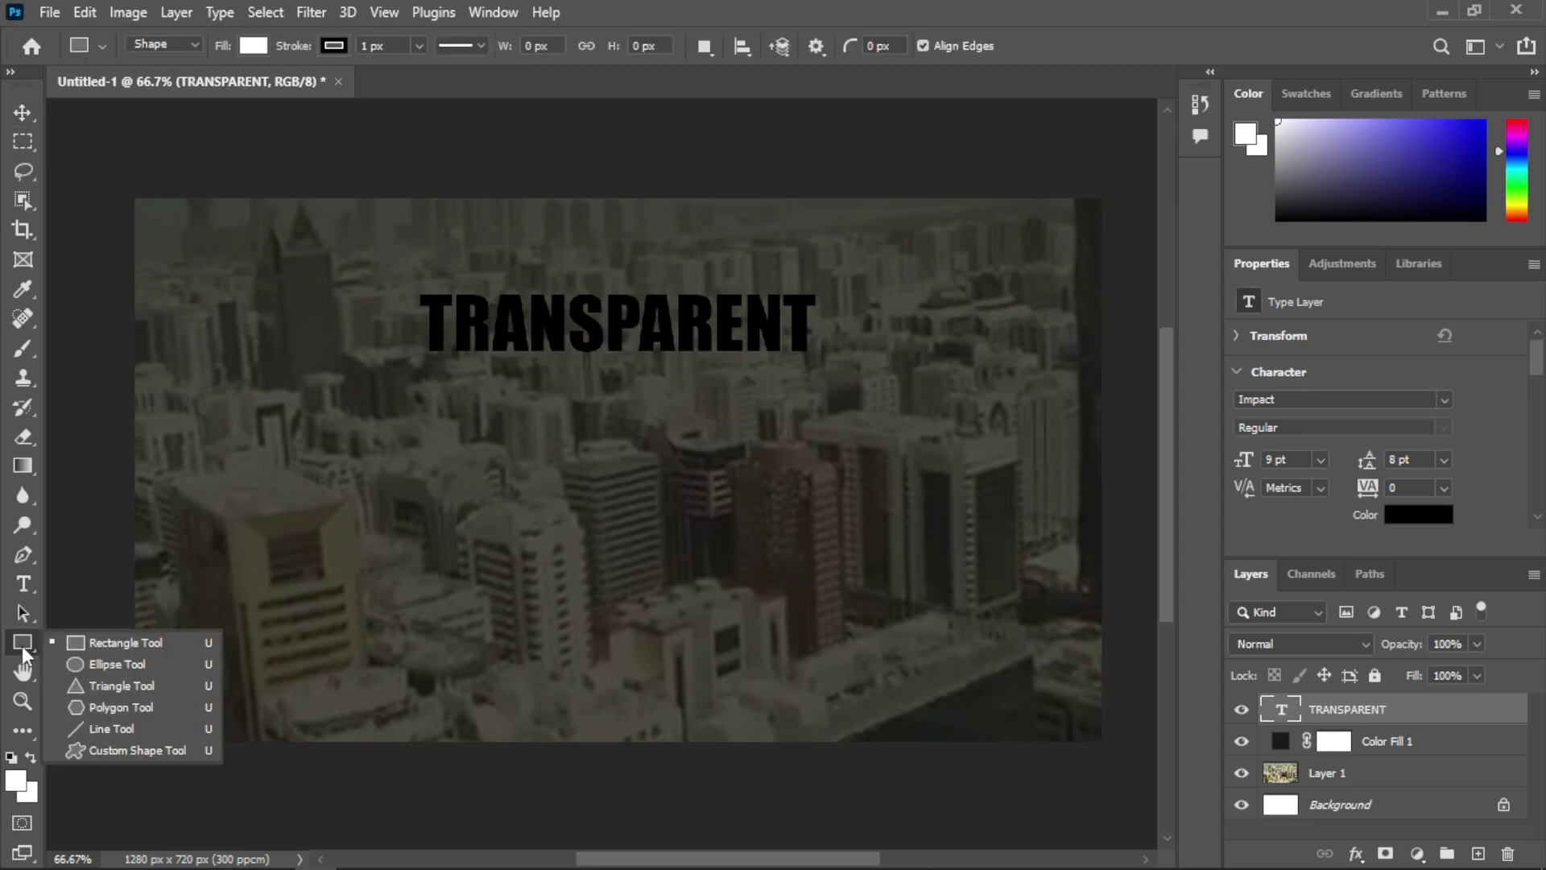
pyautogui.click(18, 646)
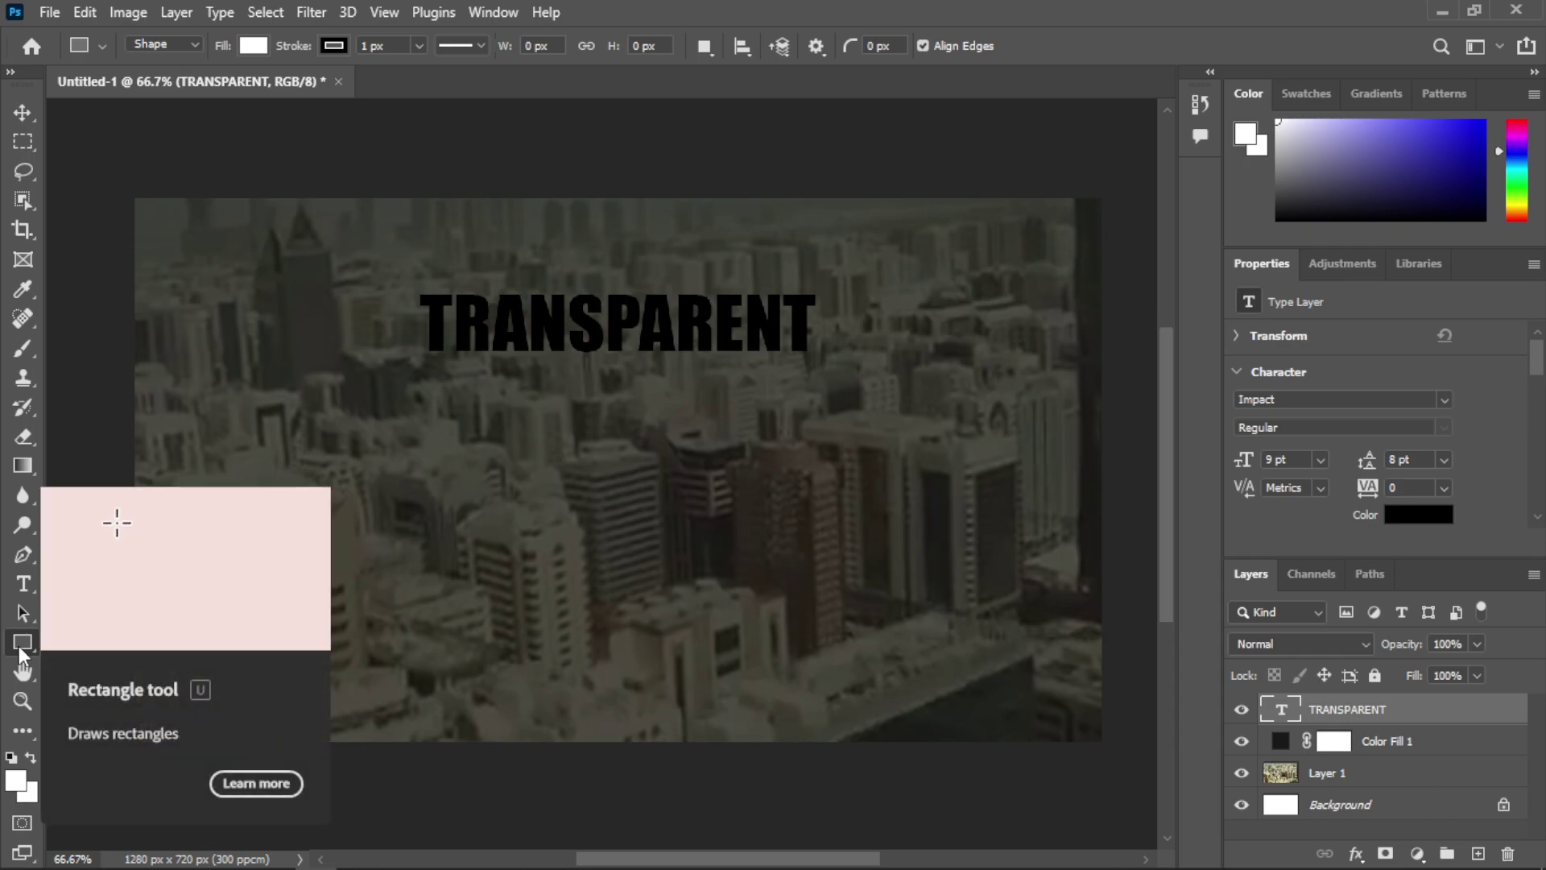
pyautogui.click(18, 646)
pyautogui.moveTo(362, 460)
pyautogui.mouseDown()
pyautogui.moveTo(1018, 524)
pyautogui.moveTo(991, 592)
pyautogui.mouseUp()
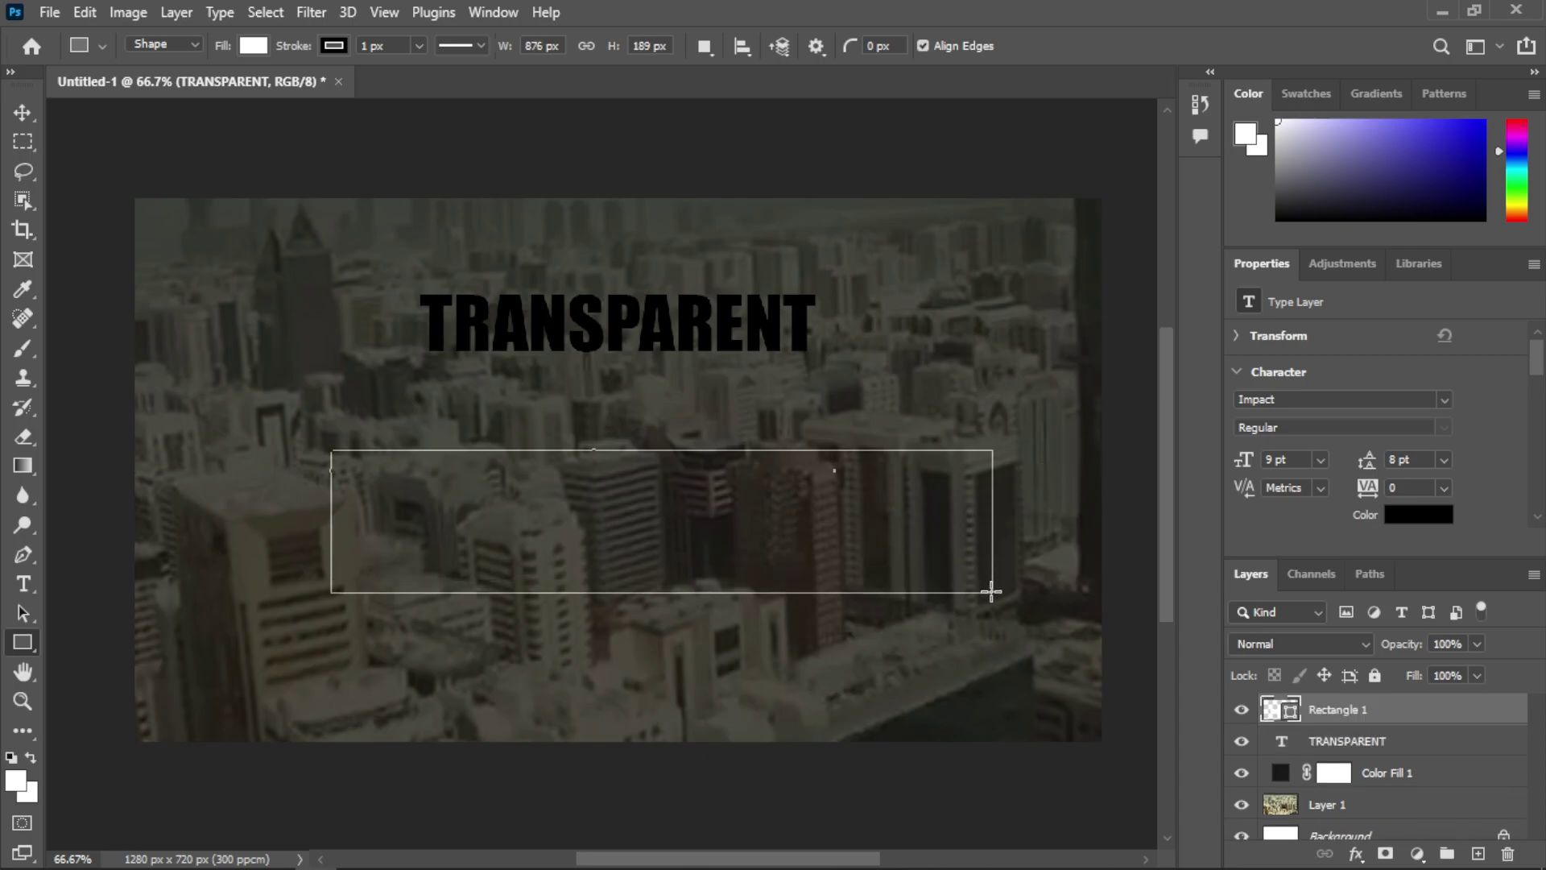
# Move the white rectangle to the middle under the text and align its vertical center with the Background layer.
pyautogui.click(21, 113)
pyautogui.moveTo(632, 474)
pyautogui.mouseDown()
pyautogui.moveTo(622, 505)
pyautogui.moveTo(636, 467)
pyautogui.moveTo(645, 498)
pyautogui.mouseUp()
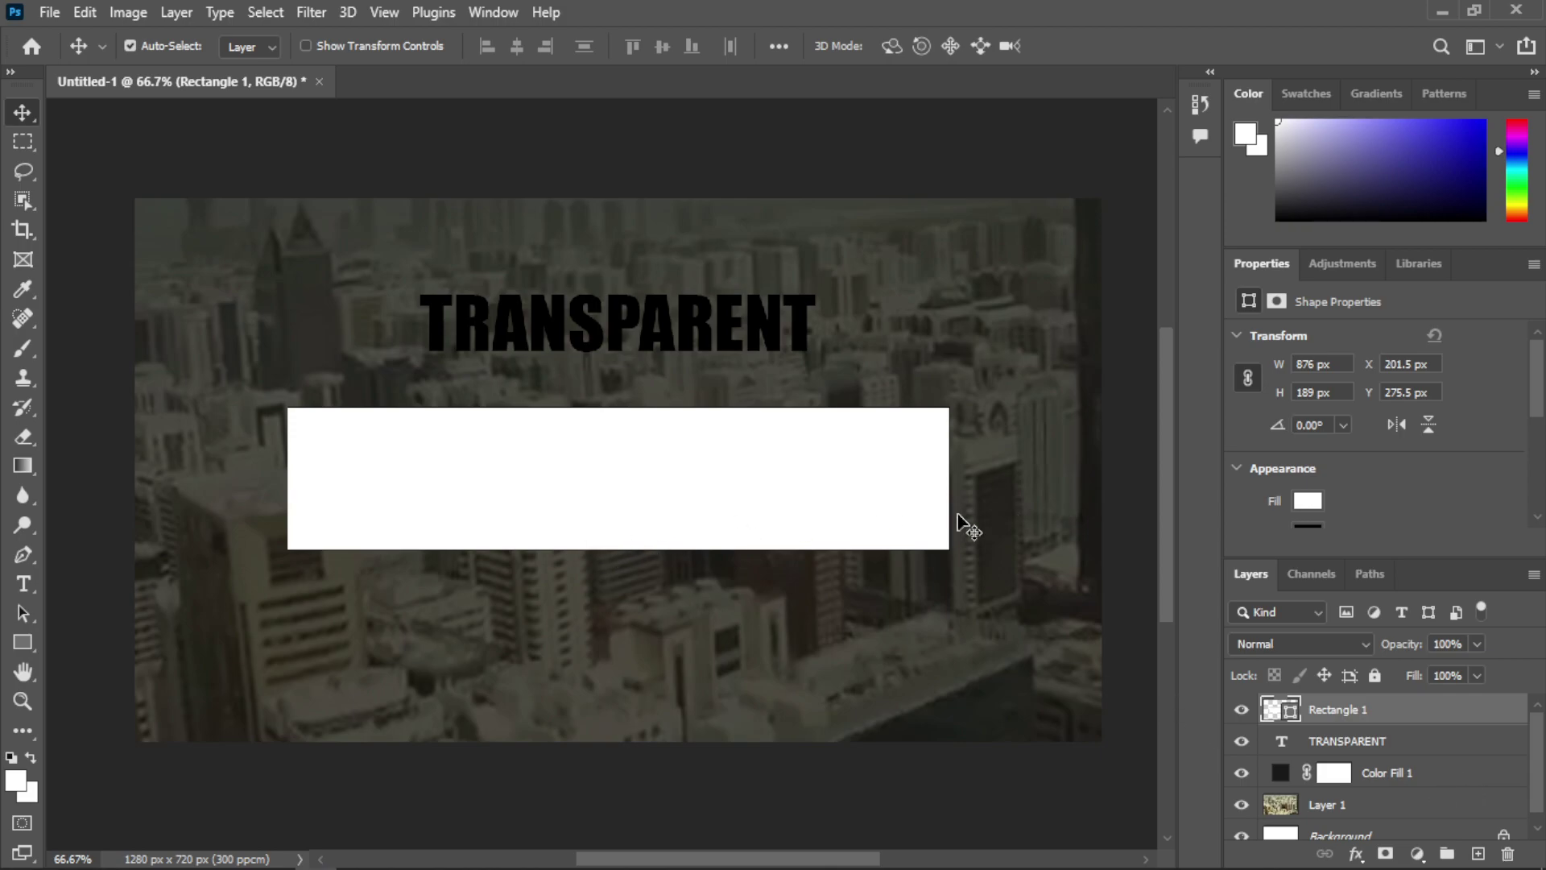
pyautogui.scroll(-1, 1369, 797)
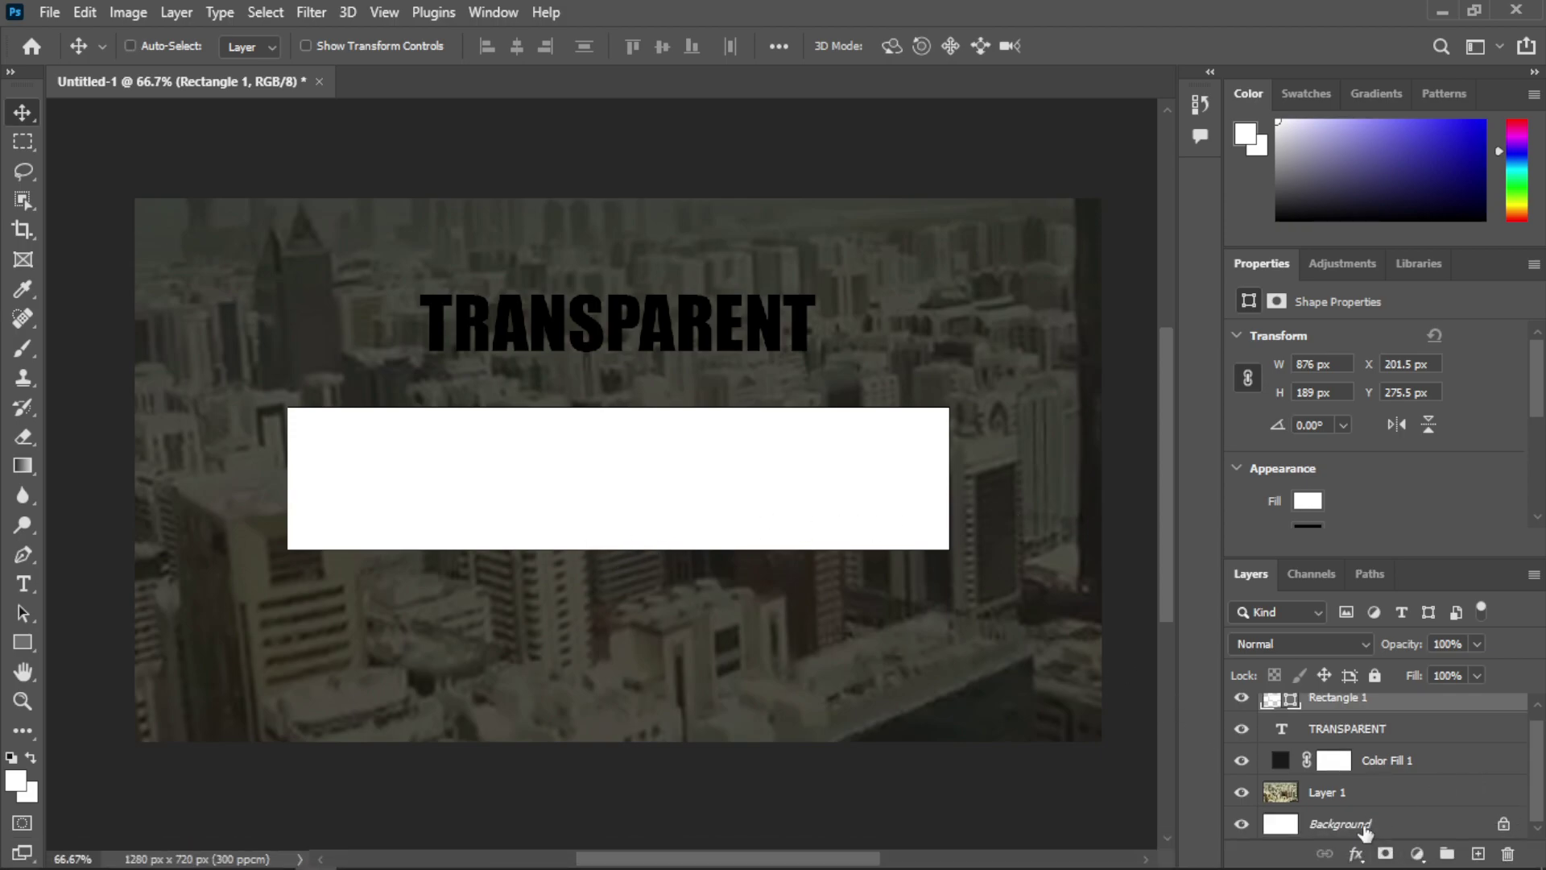
pyautogui.click(1365, 826)
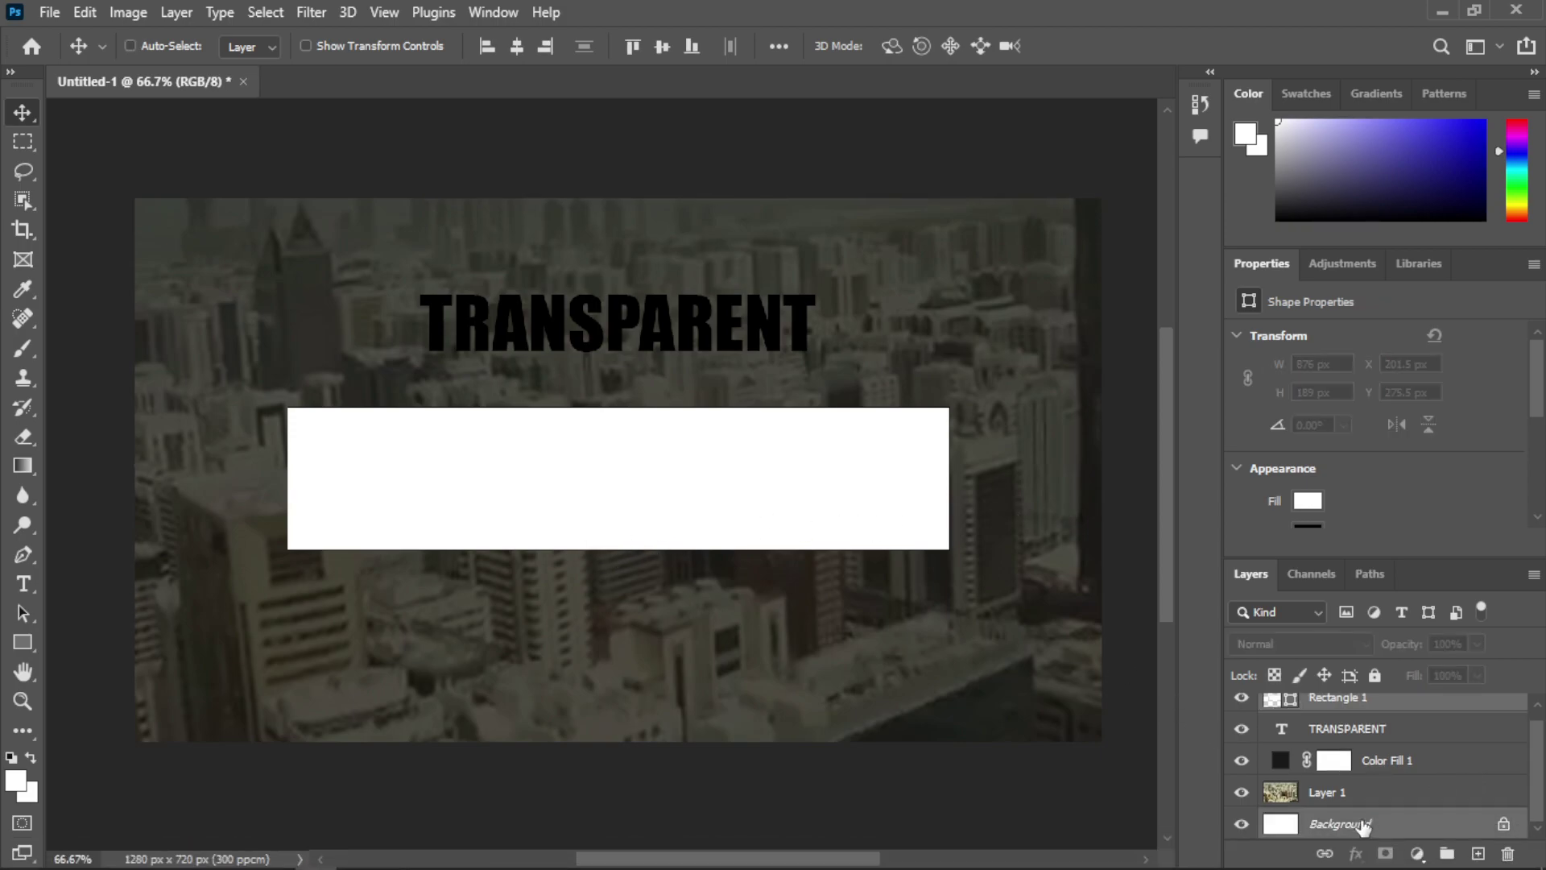
pyautogui.click(663, 47)
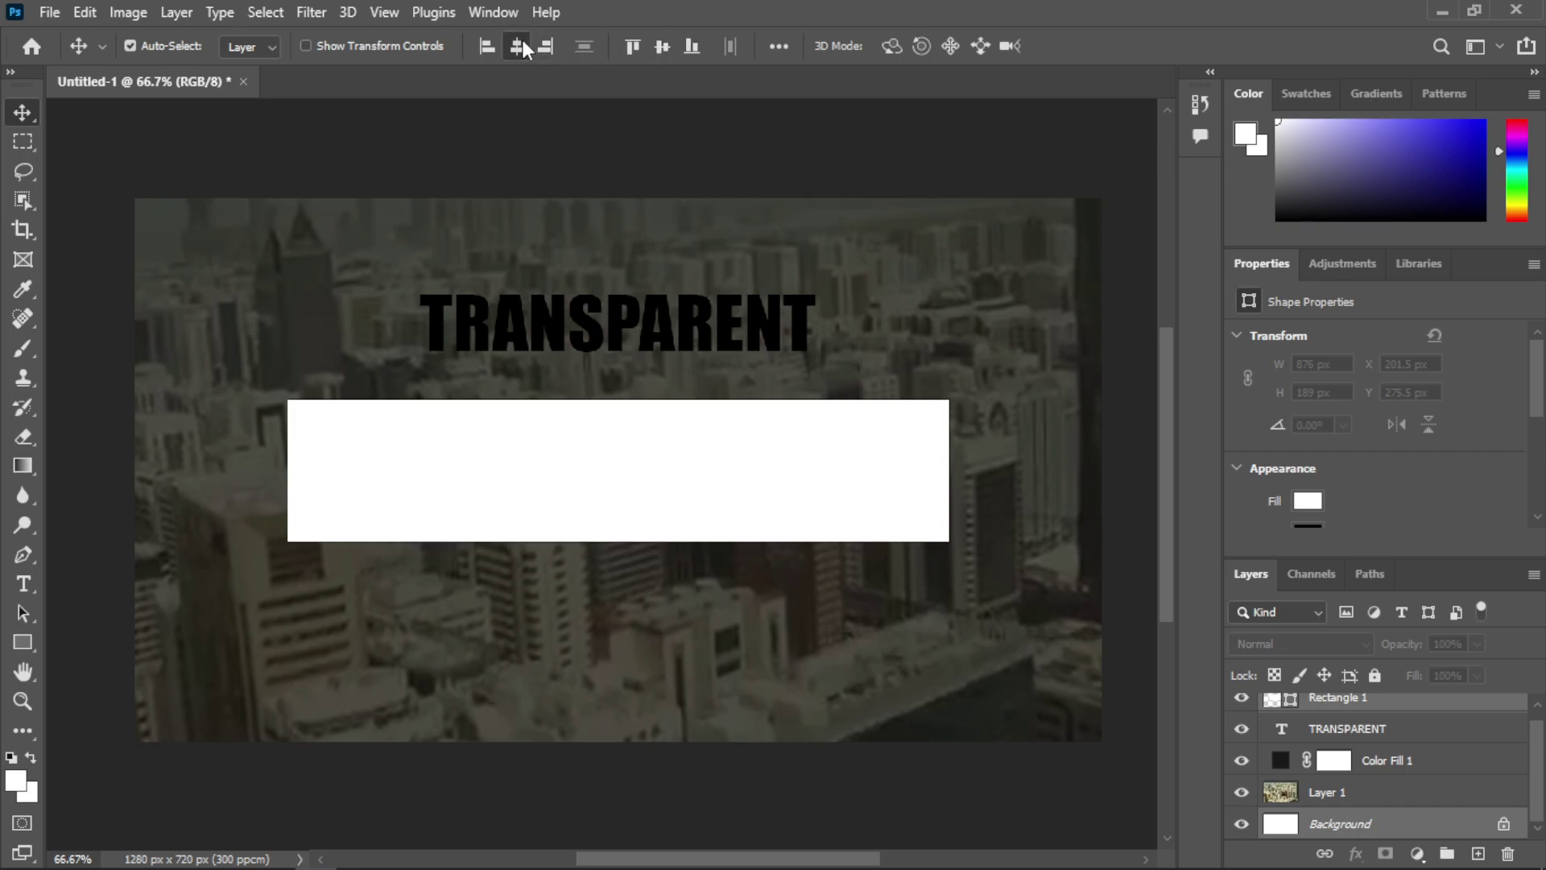
pyautogui.click(804, 584)
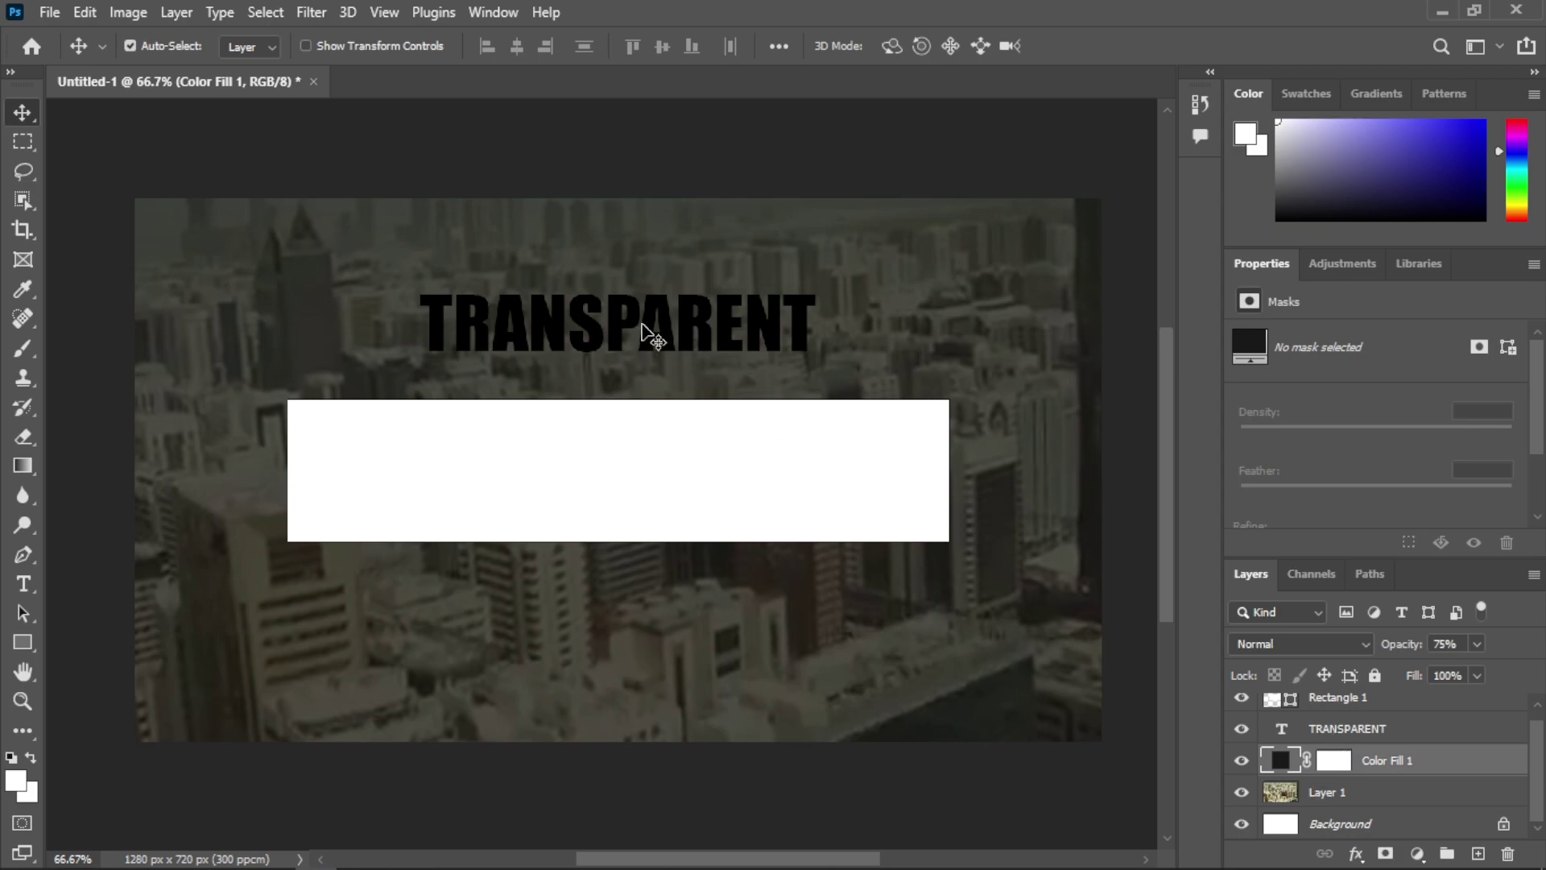
# Place the TRANSPARENT text layer above Rectangle 1 and move the text onto the middle of the white rectangle.
pyautogui.click(1383, 732)
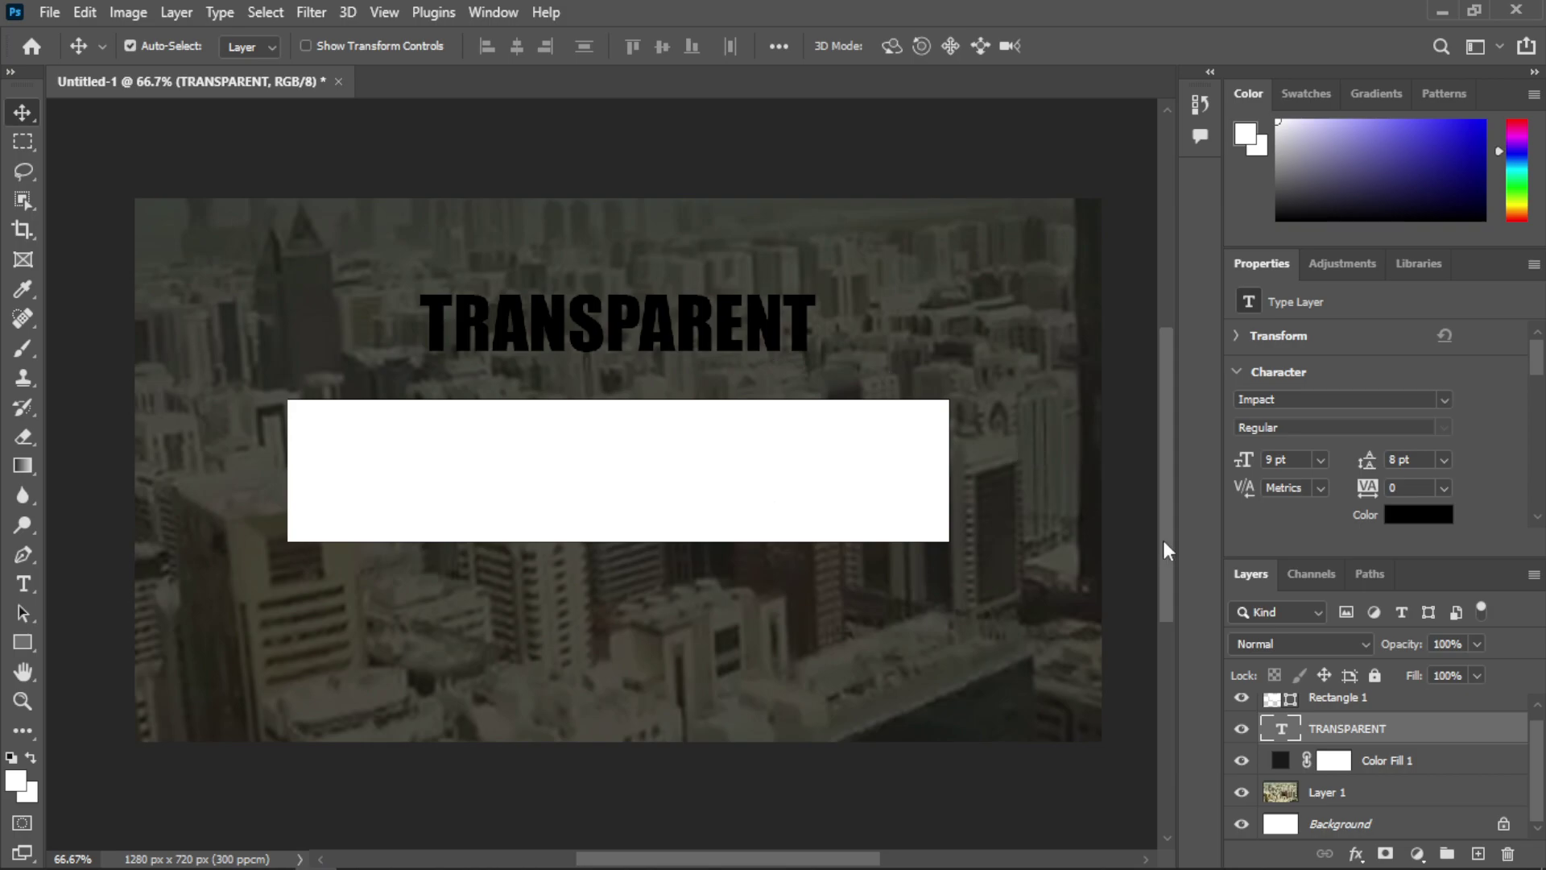
pyautogui.scroll(1, 1337, 753)
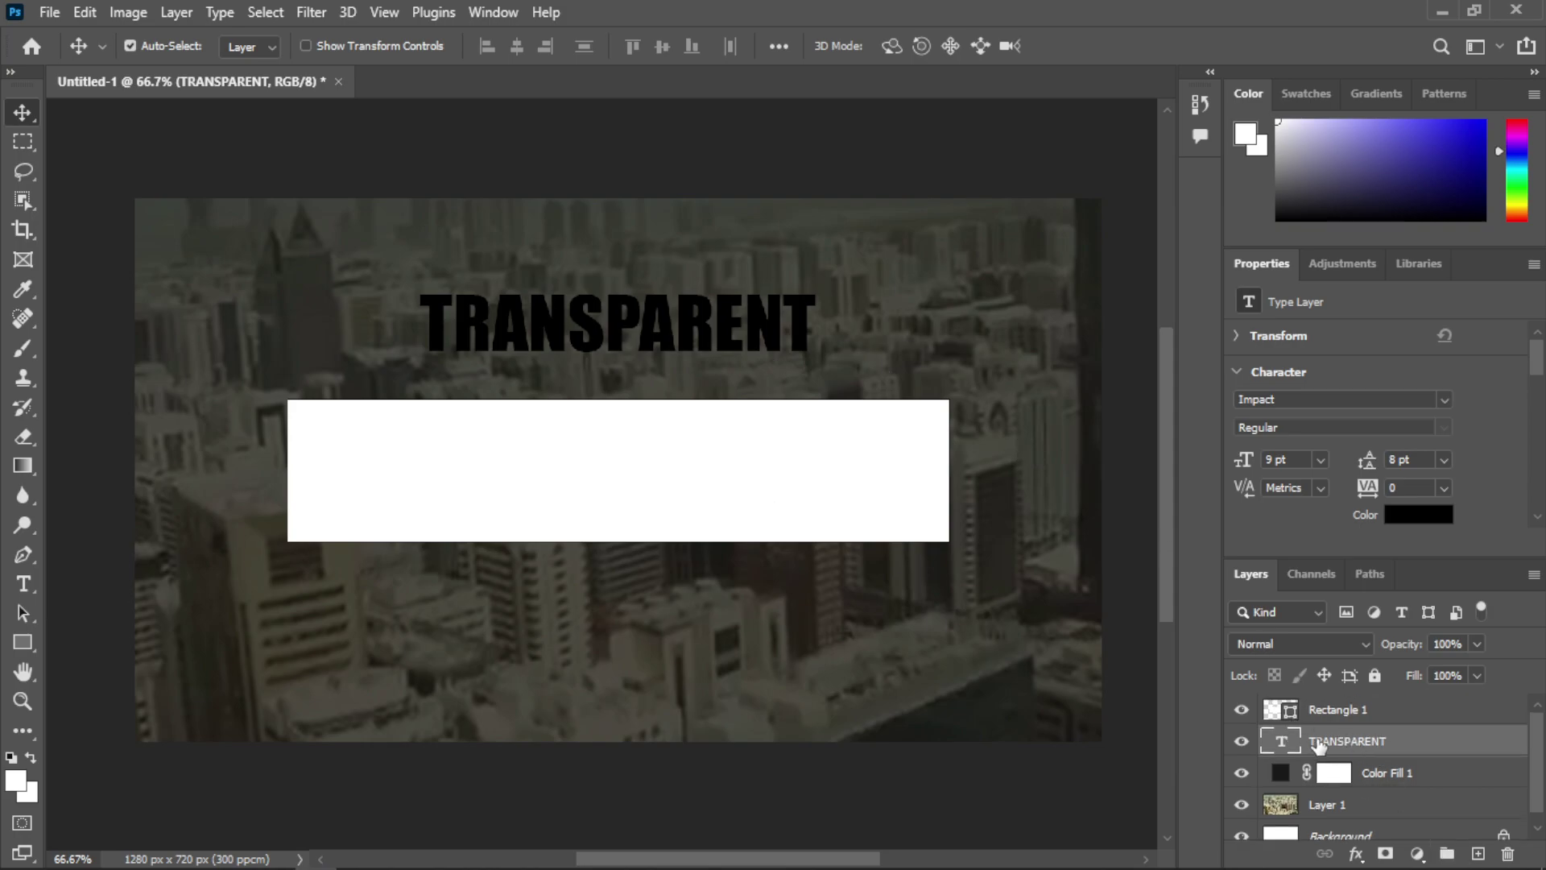
pyautogui.moveTo(1370, 745); pyautogui.dragTo(1360, 704)
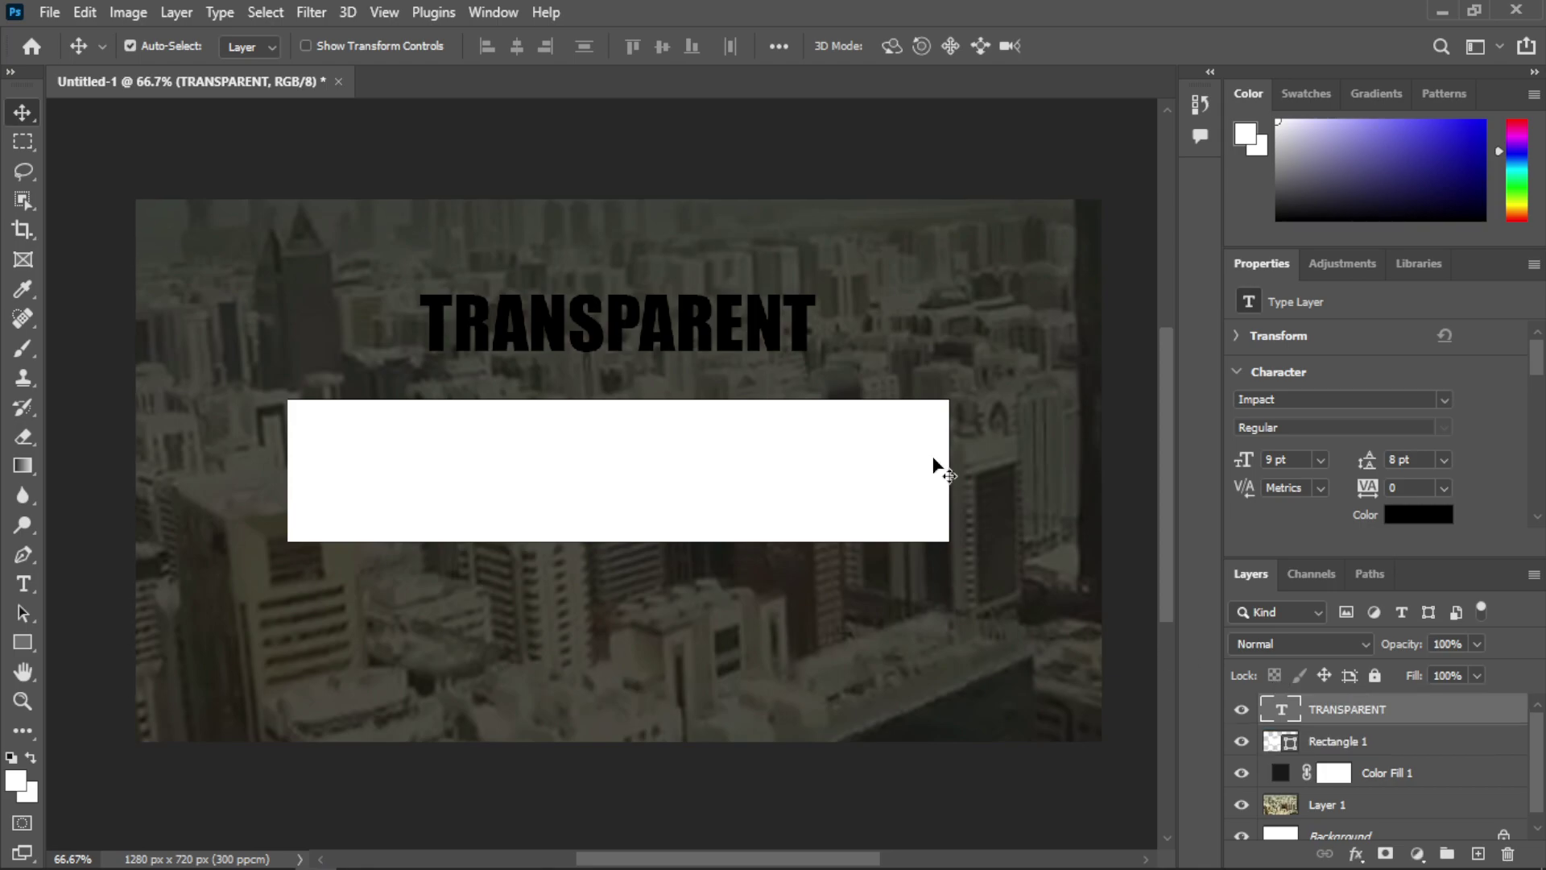
pyautogui.moveTo(713, 316); pyautogui.dragTo(719, 470)
# Scale the TRANSPARENT text up to about 156% so it nearly spans the white rectangle.
pyautogui.hotkey('ctrl', 't')
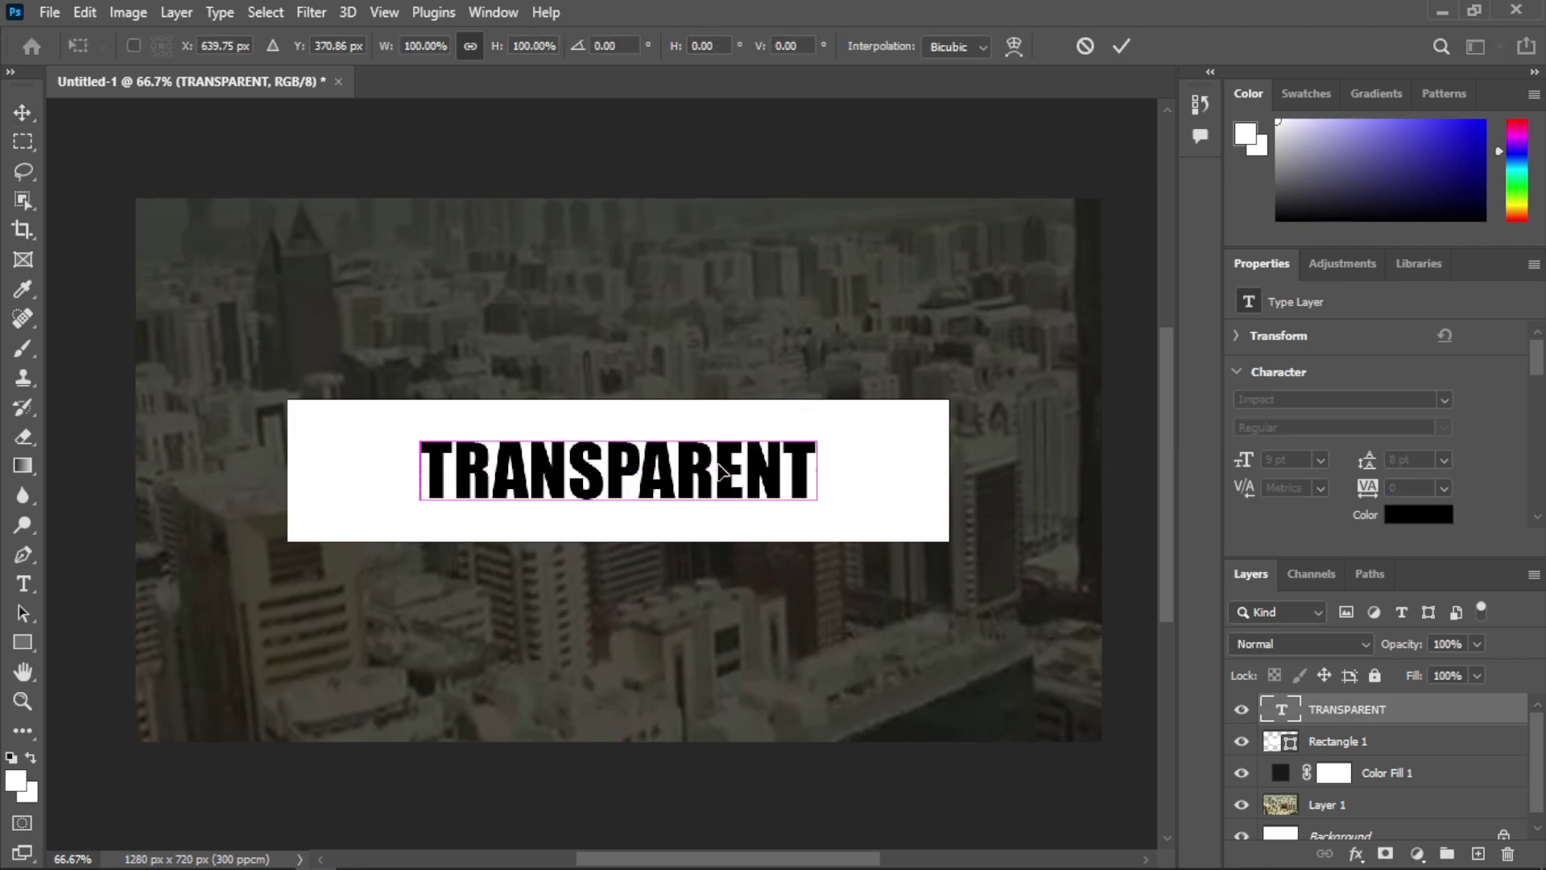
pyautogui.moveTo(837, 530); pyautogui.dragTo(931, 564)
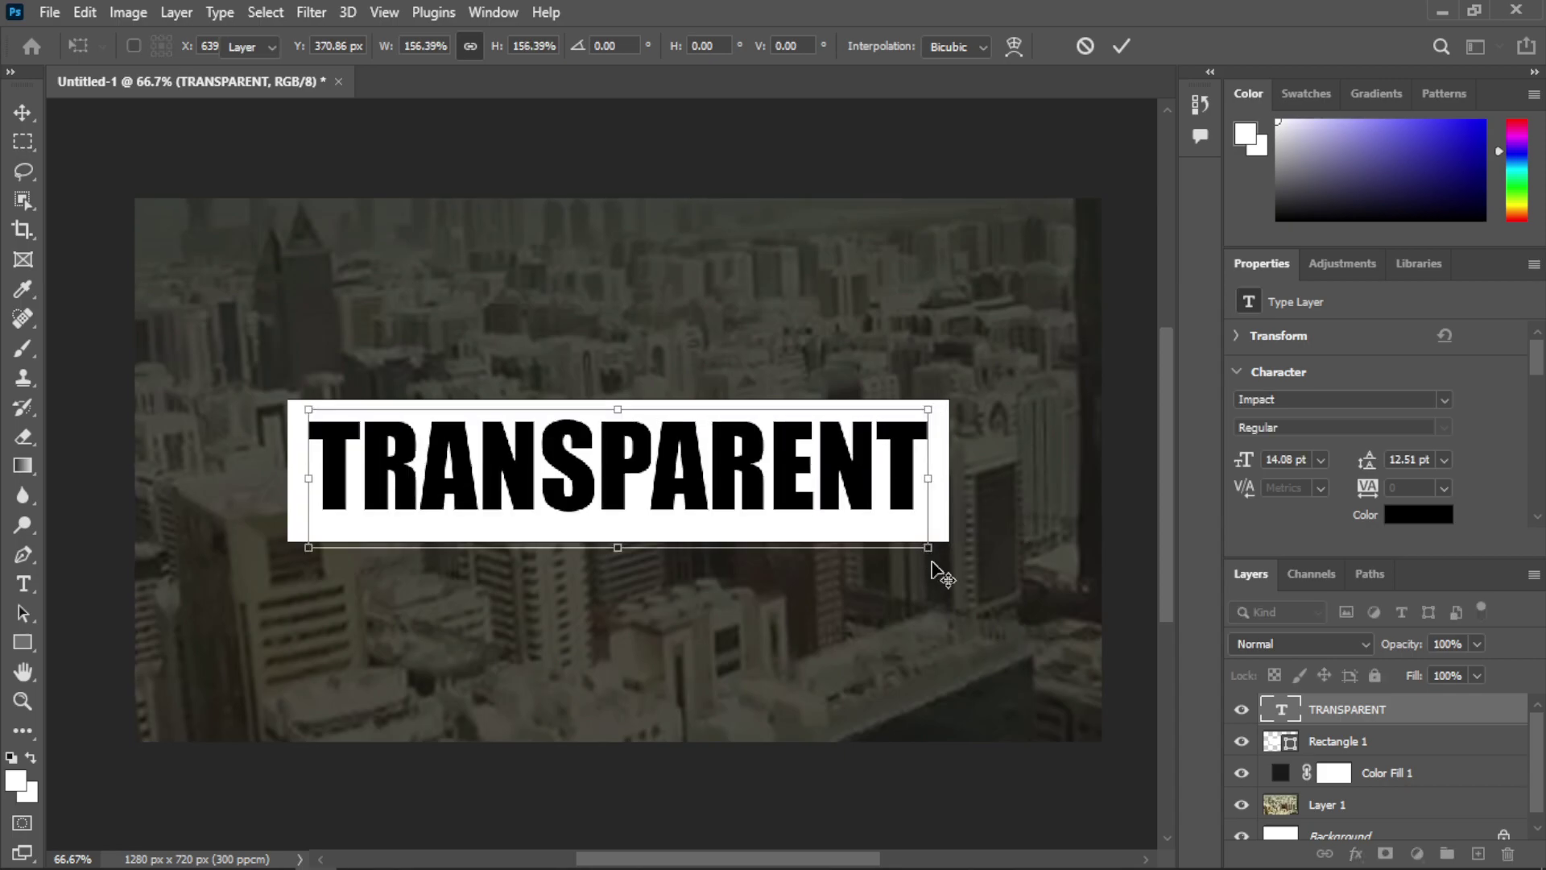
pyautogui.press('Return')
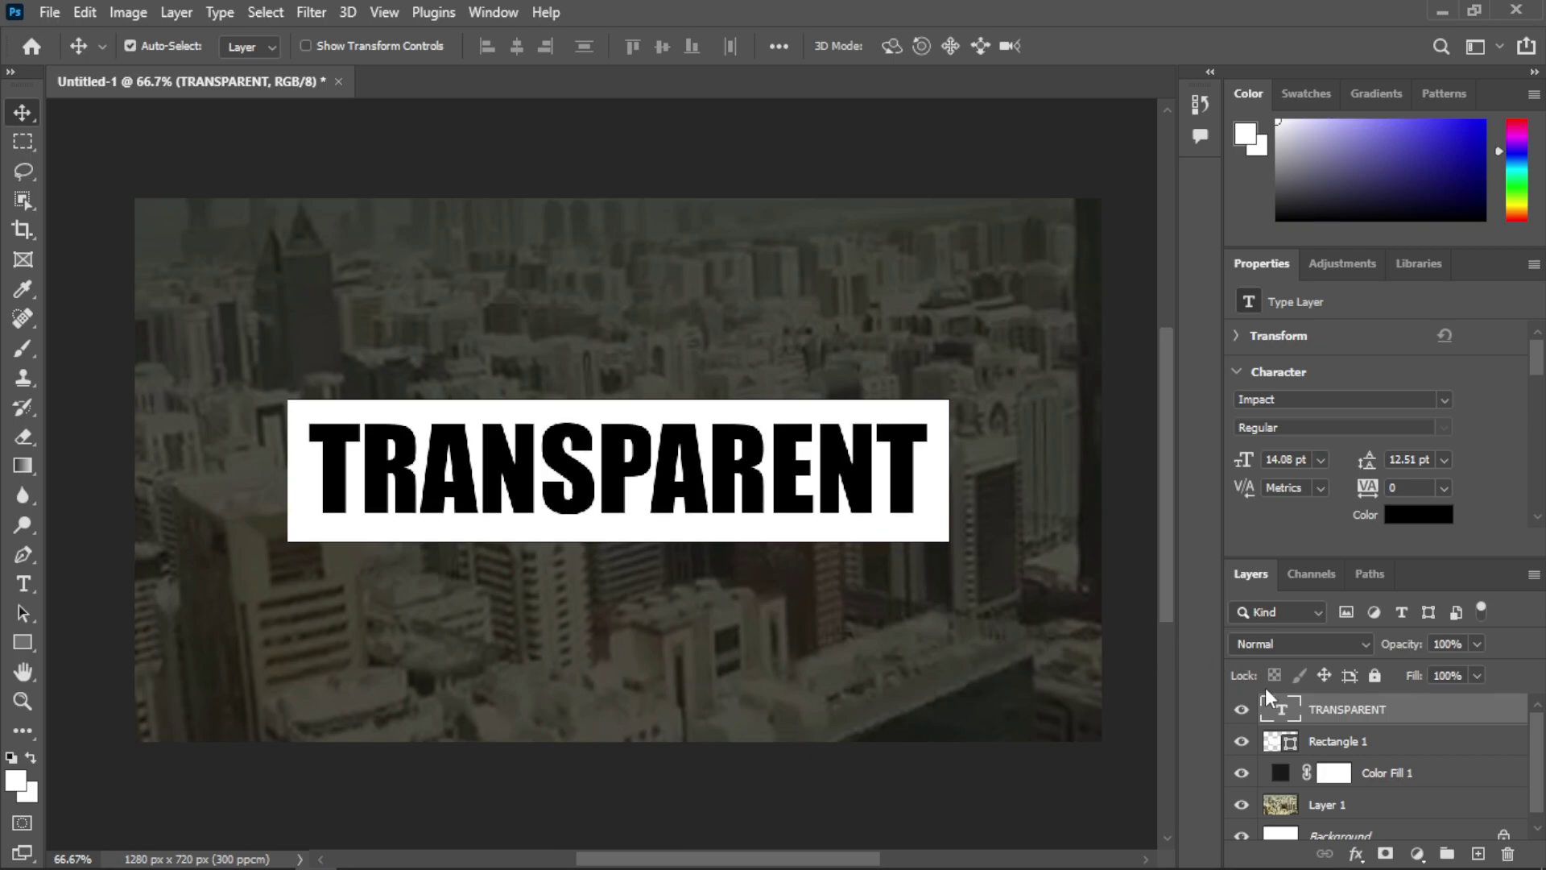
# Rename the Rectangle 1 layer as "Shape" and rasterize it.
pyautogui.click(1337, 750)
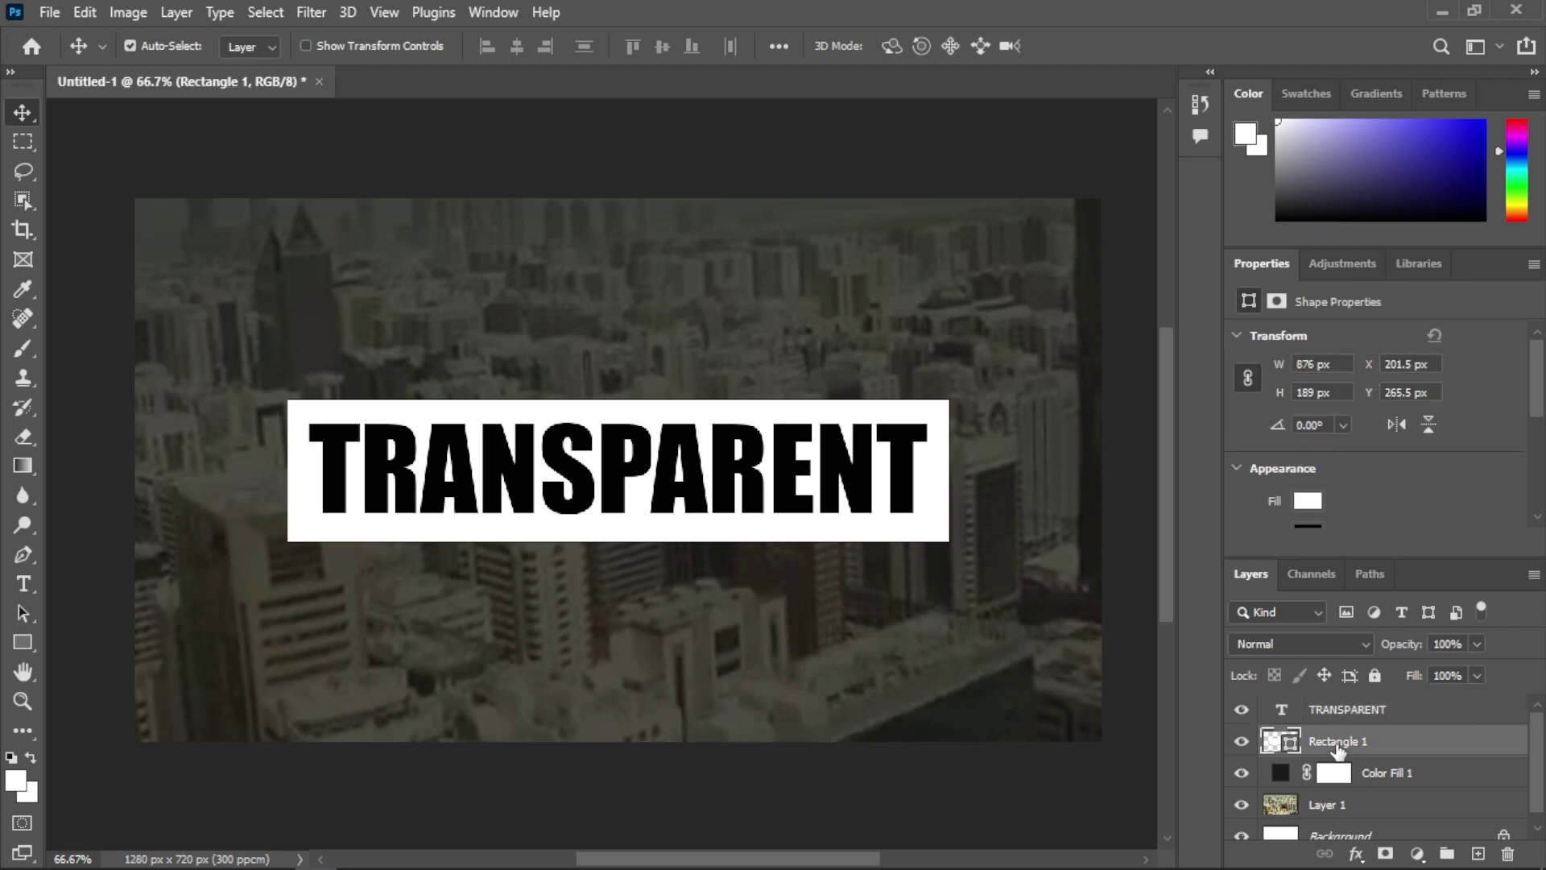
pyautogui.doubleClick(1337, 747)
pyautogui.write('Shape')
pyautogui.press('Return')
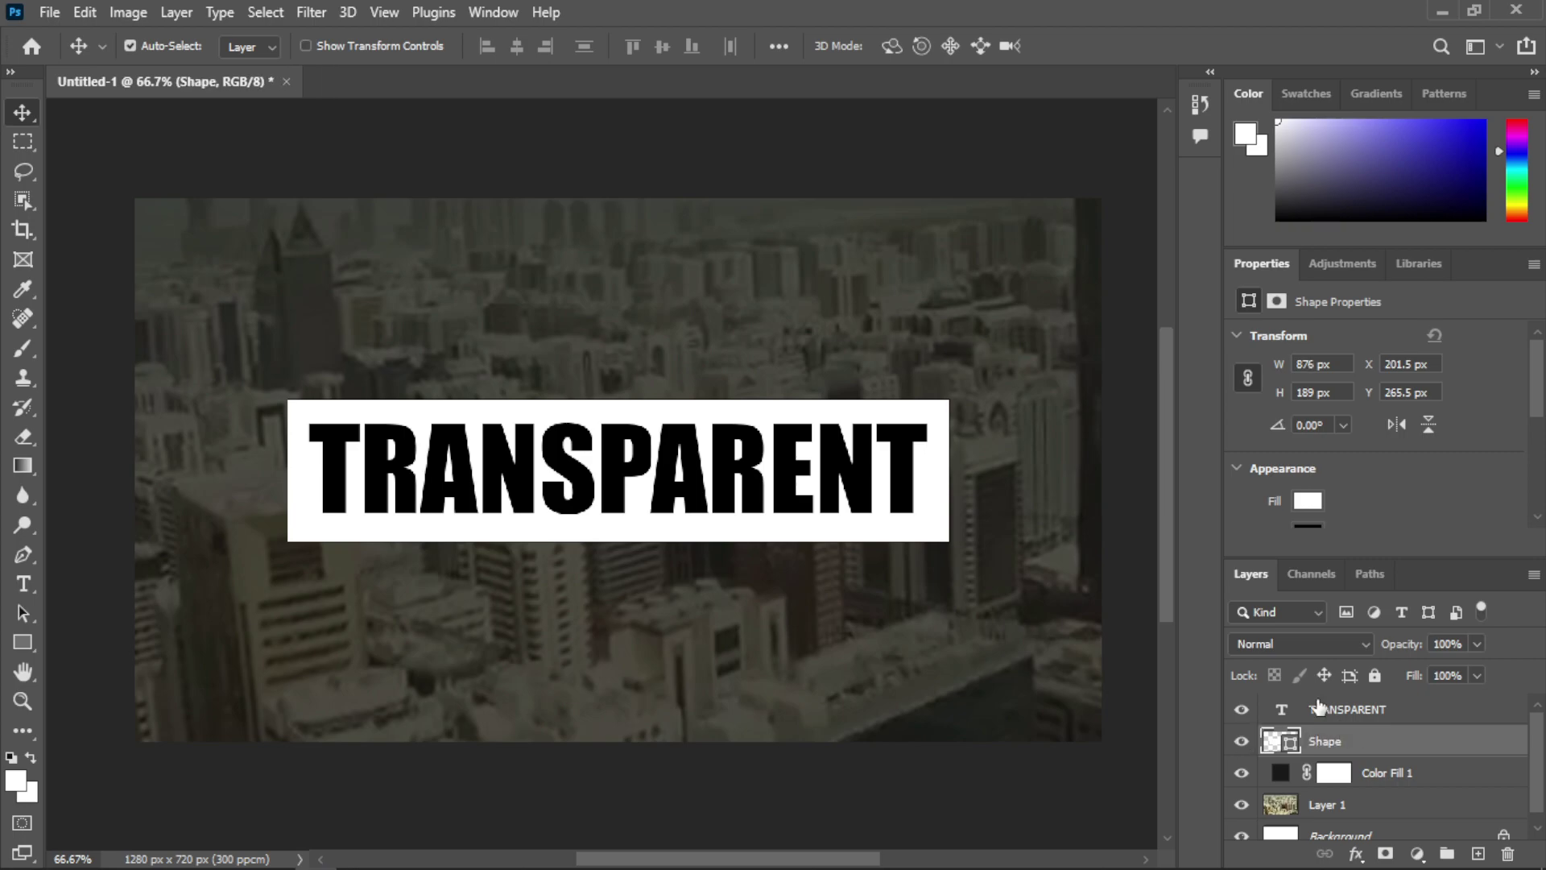
pyautogui.rightClick(1355, 749)
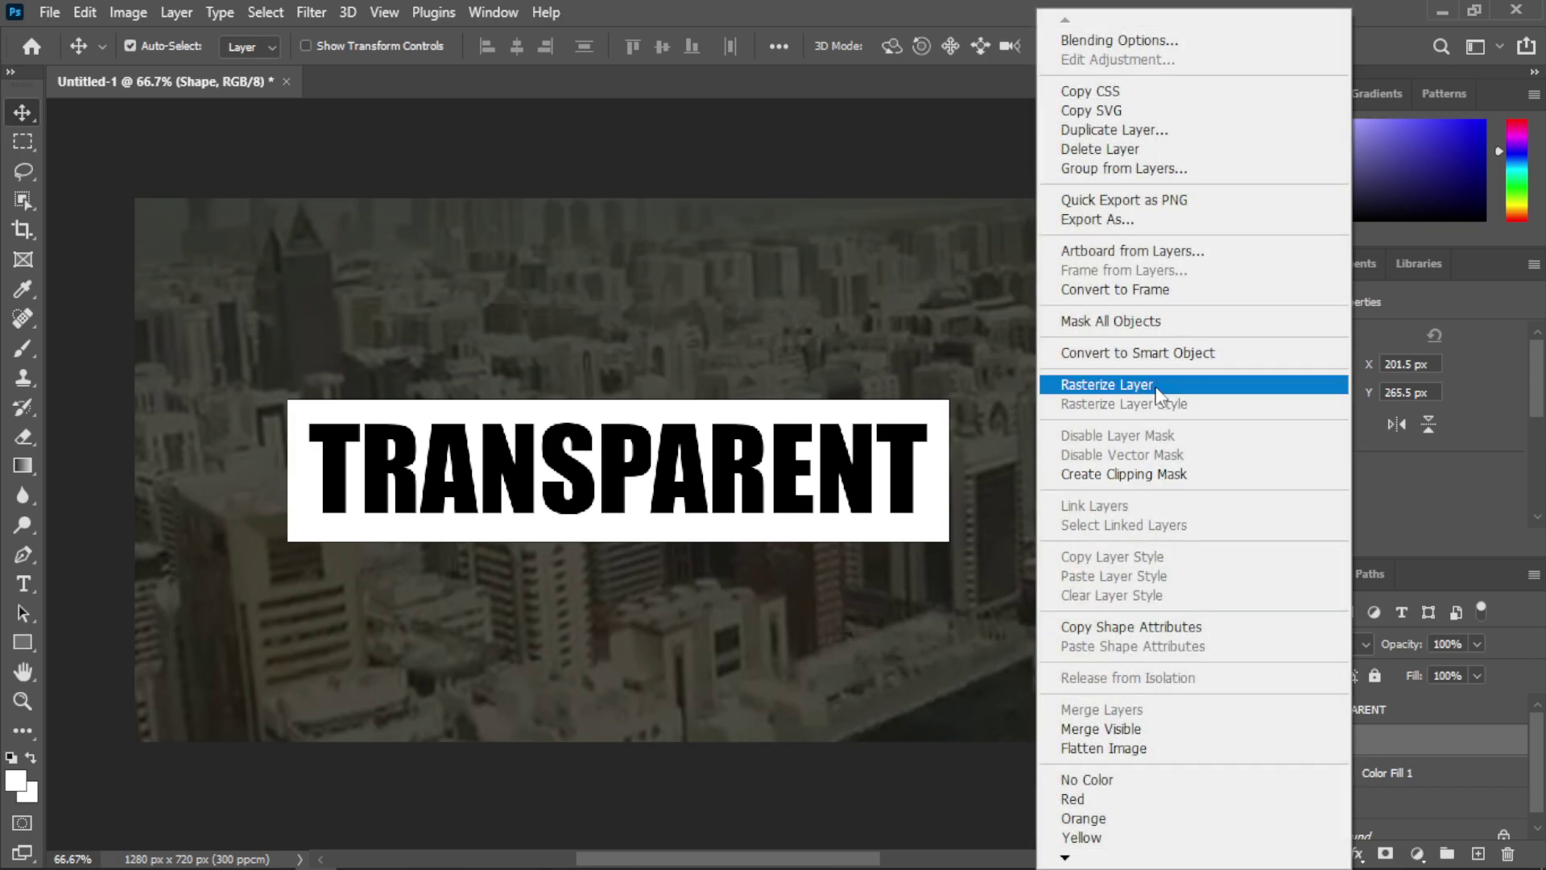
pyautogui.click(1157, 392)
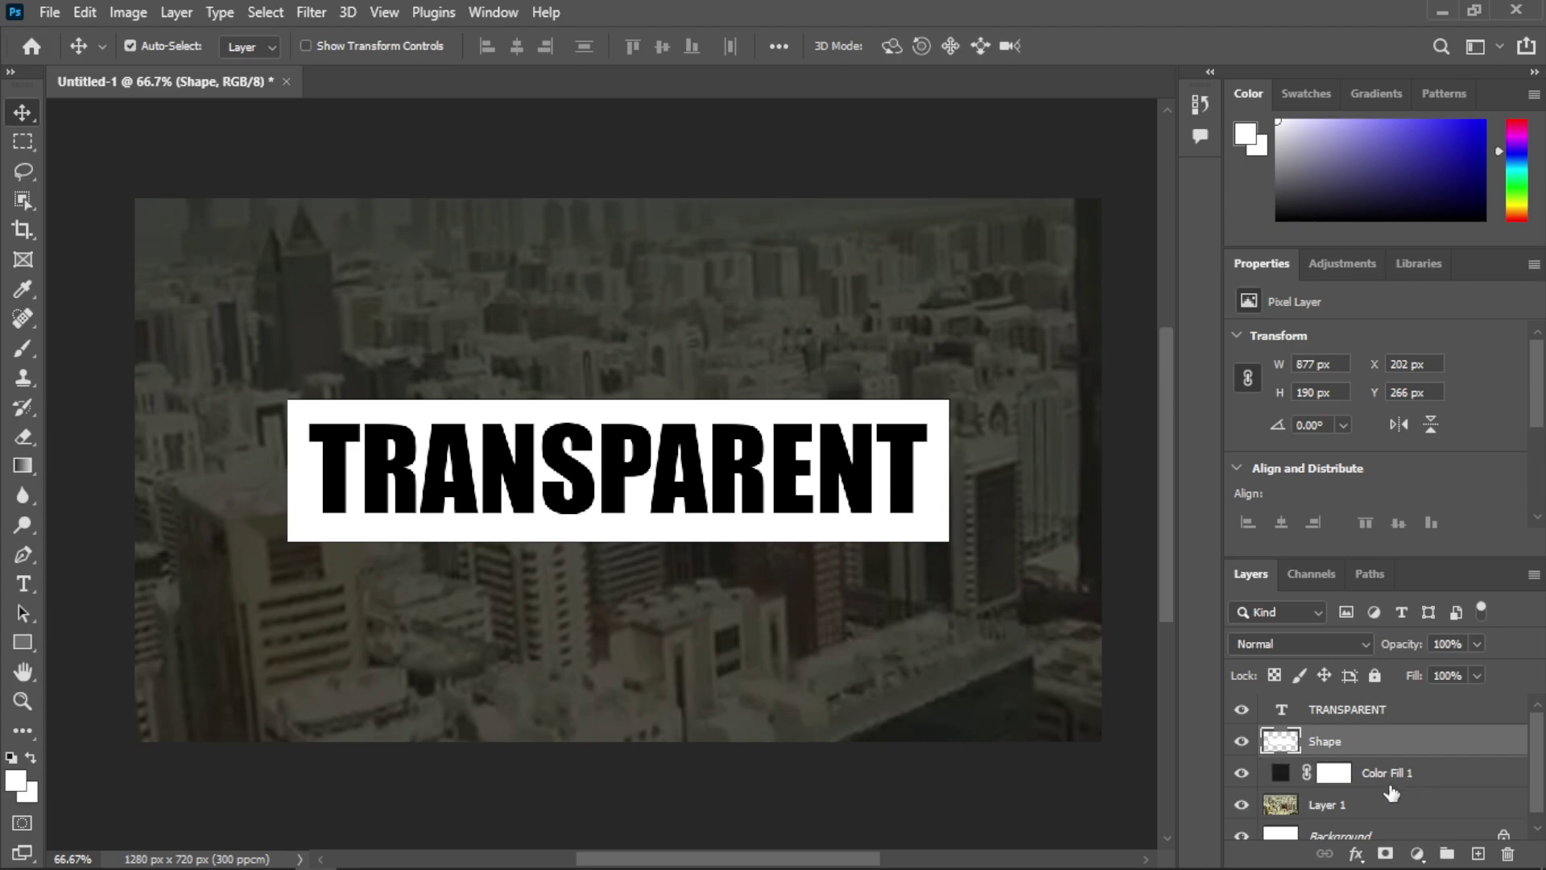
# Load the TRANSPARENT text layer's letter outlines as a selection.
pyautogui.click(1329, 713)
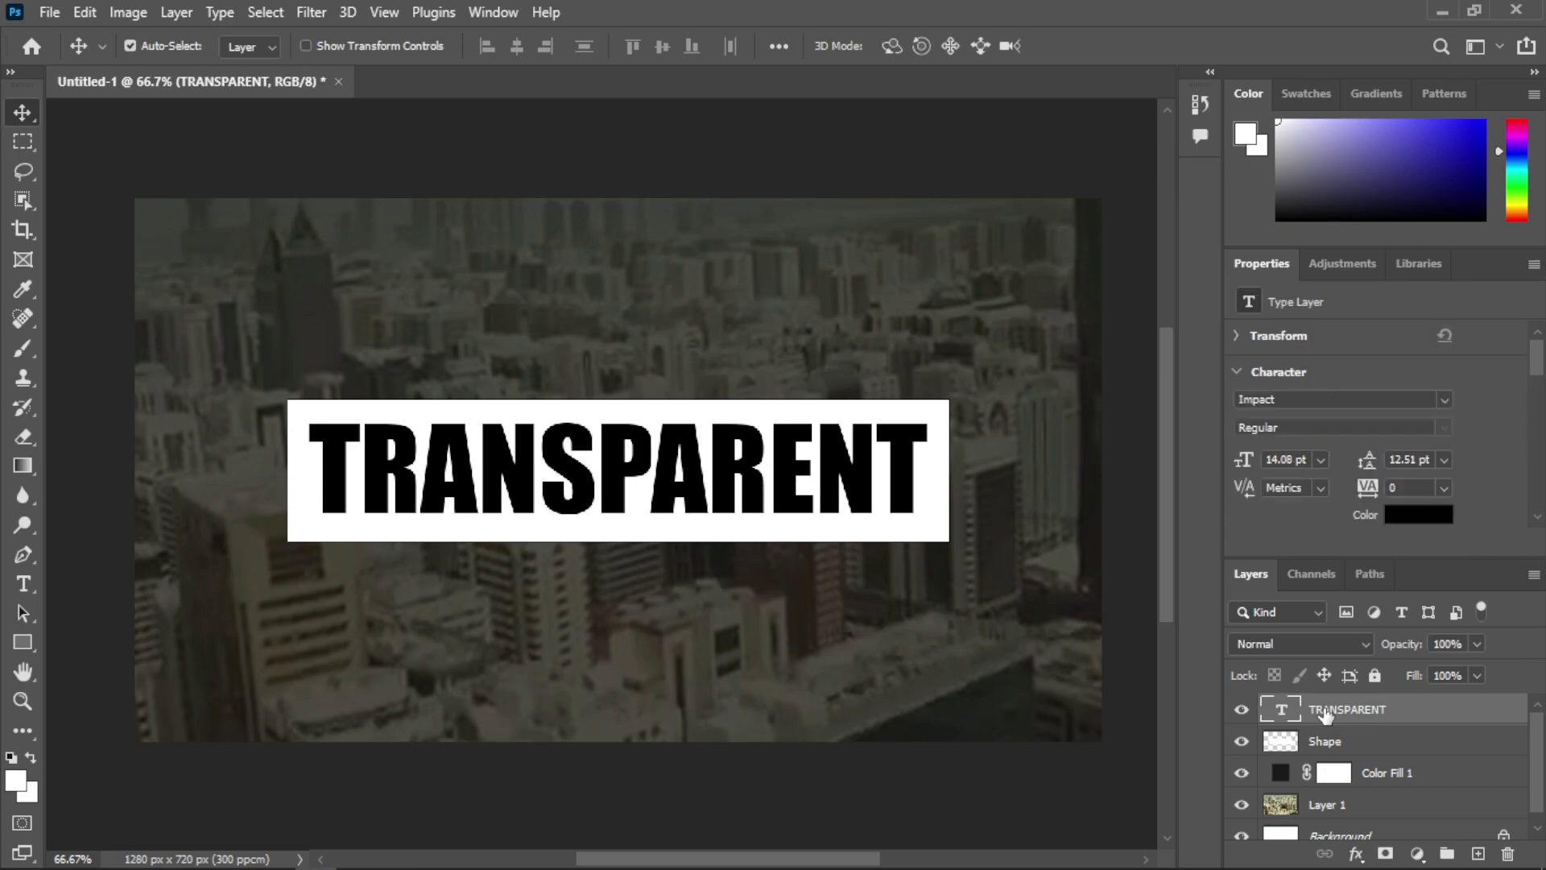
pyautogui.press('ctrl')
pyautogui.keyDown('ctrl'); pyautogui.click(1270, 713); pyautogui.keyUp('ctrl')
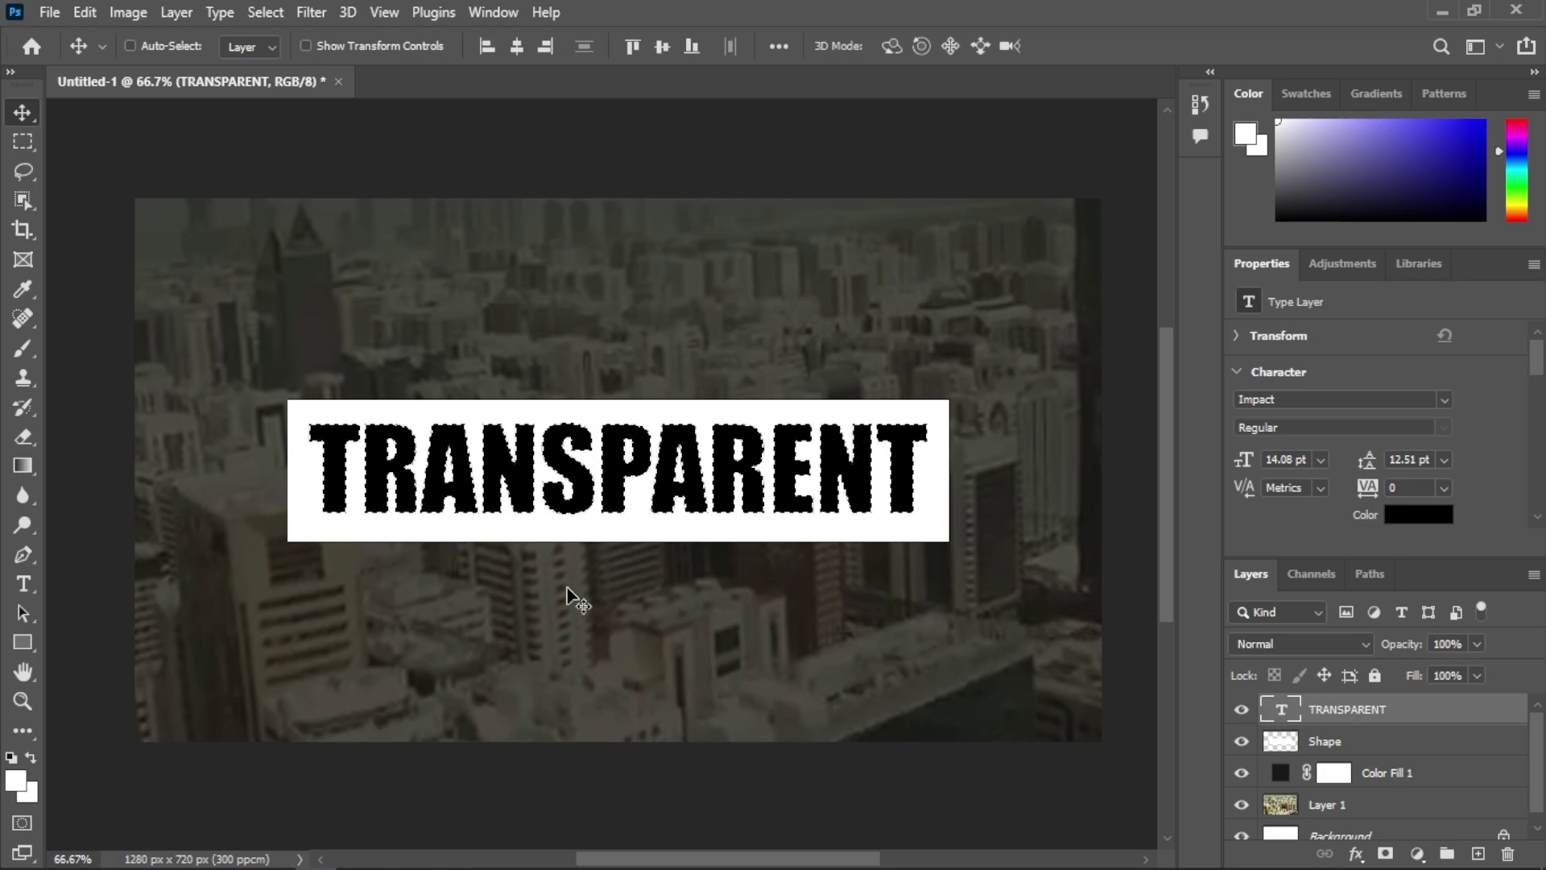
pyautogui.press('ctrl')
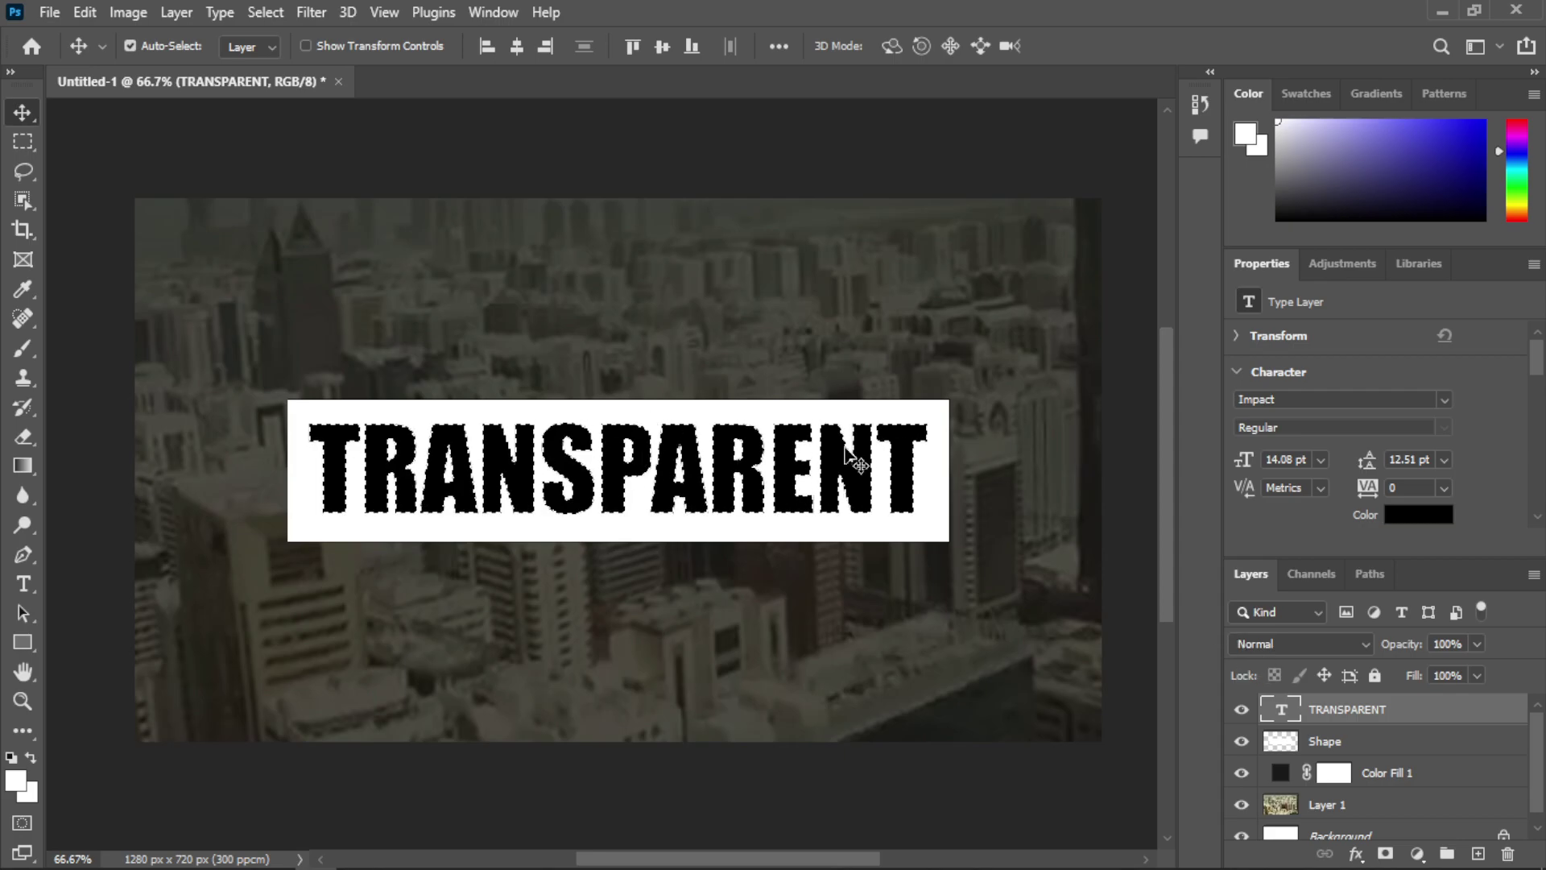
# Cut the selected letters out of the Shape layer, deselect, and delete the TRANSPARENT text layer.
pyautogui.click(1399, 742)
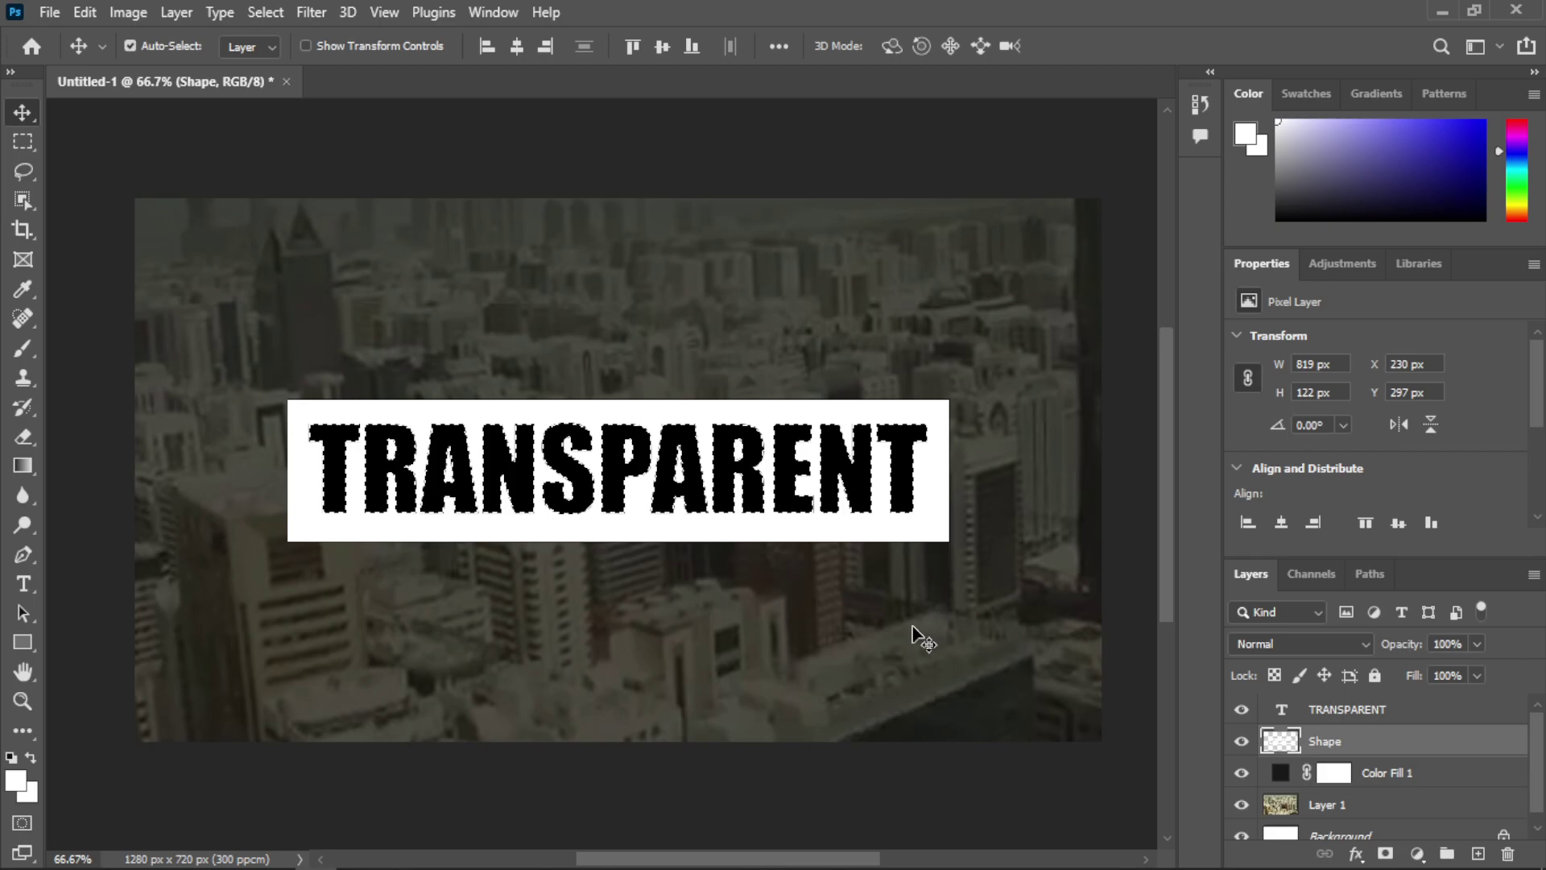
pyautogui.hotkey('ctrl', 'd')
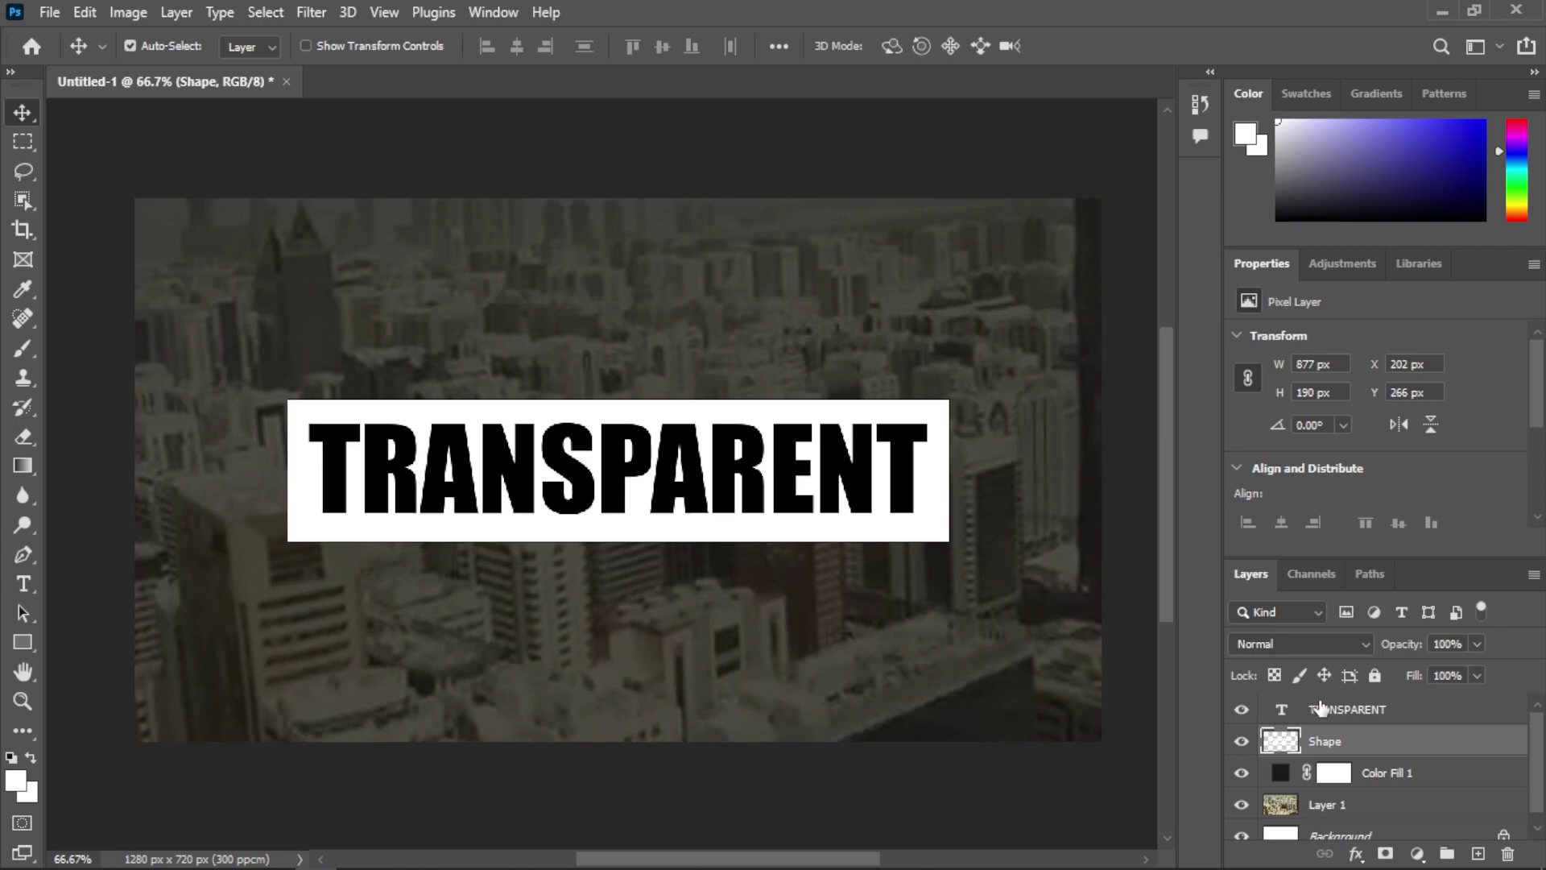
pyautogui.moveTo(1368, 710); pyautogui.dragTo(1507, 852)
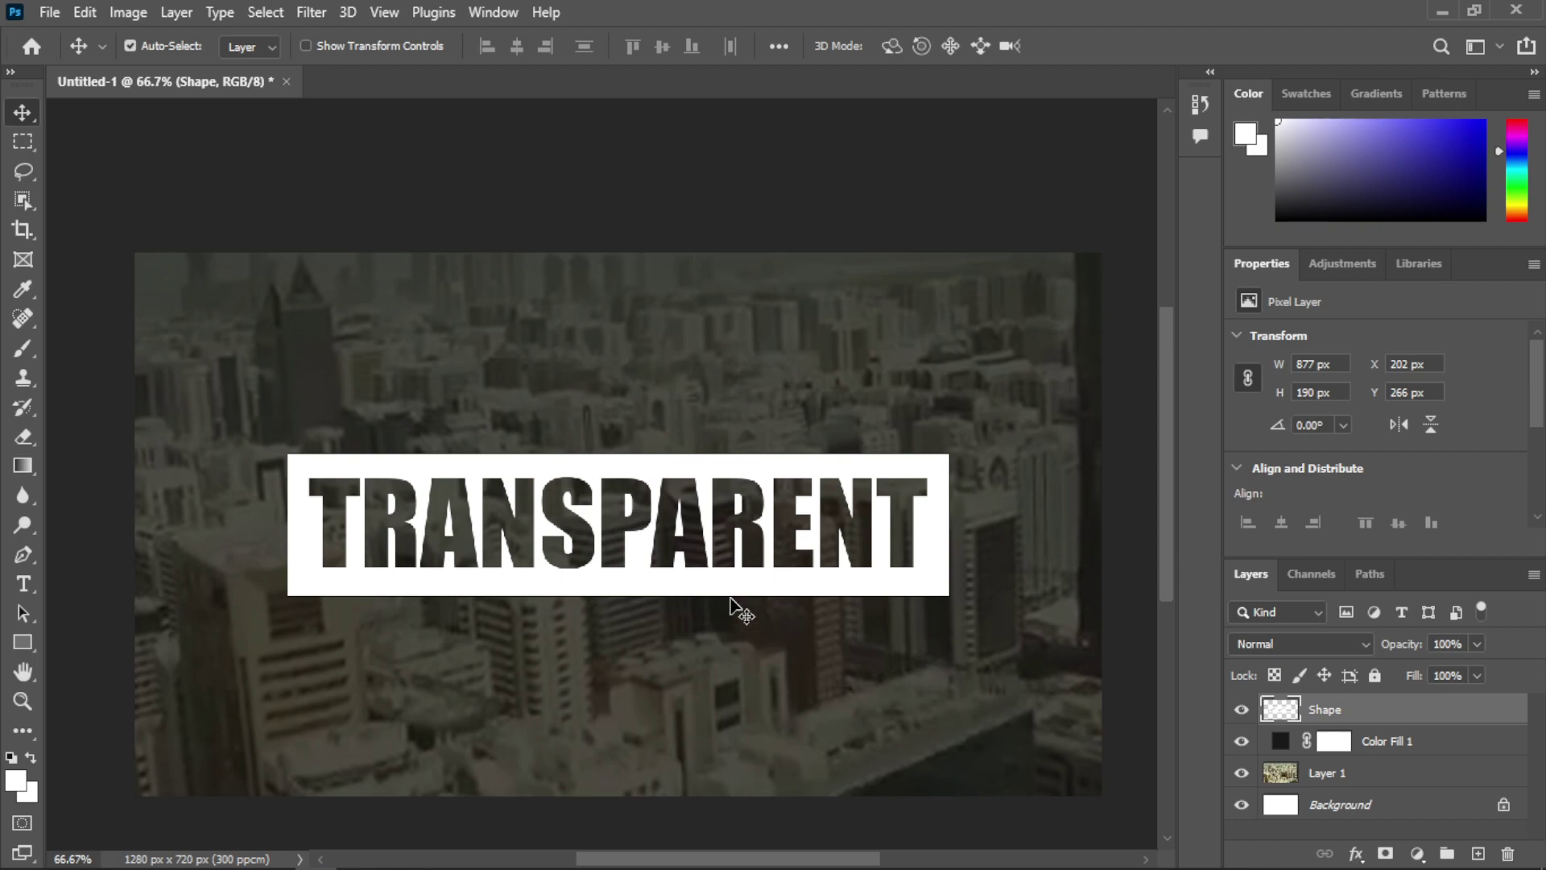
# Add a Color Overlay effect in bright magenta to the Shape layer.
pyautogui.scroll(-3, 748, 590)
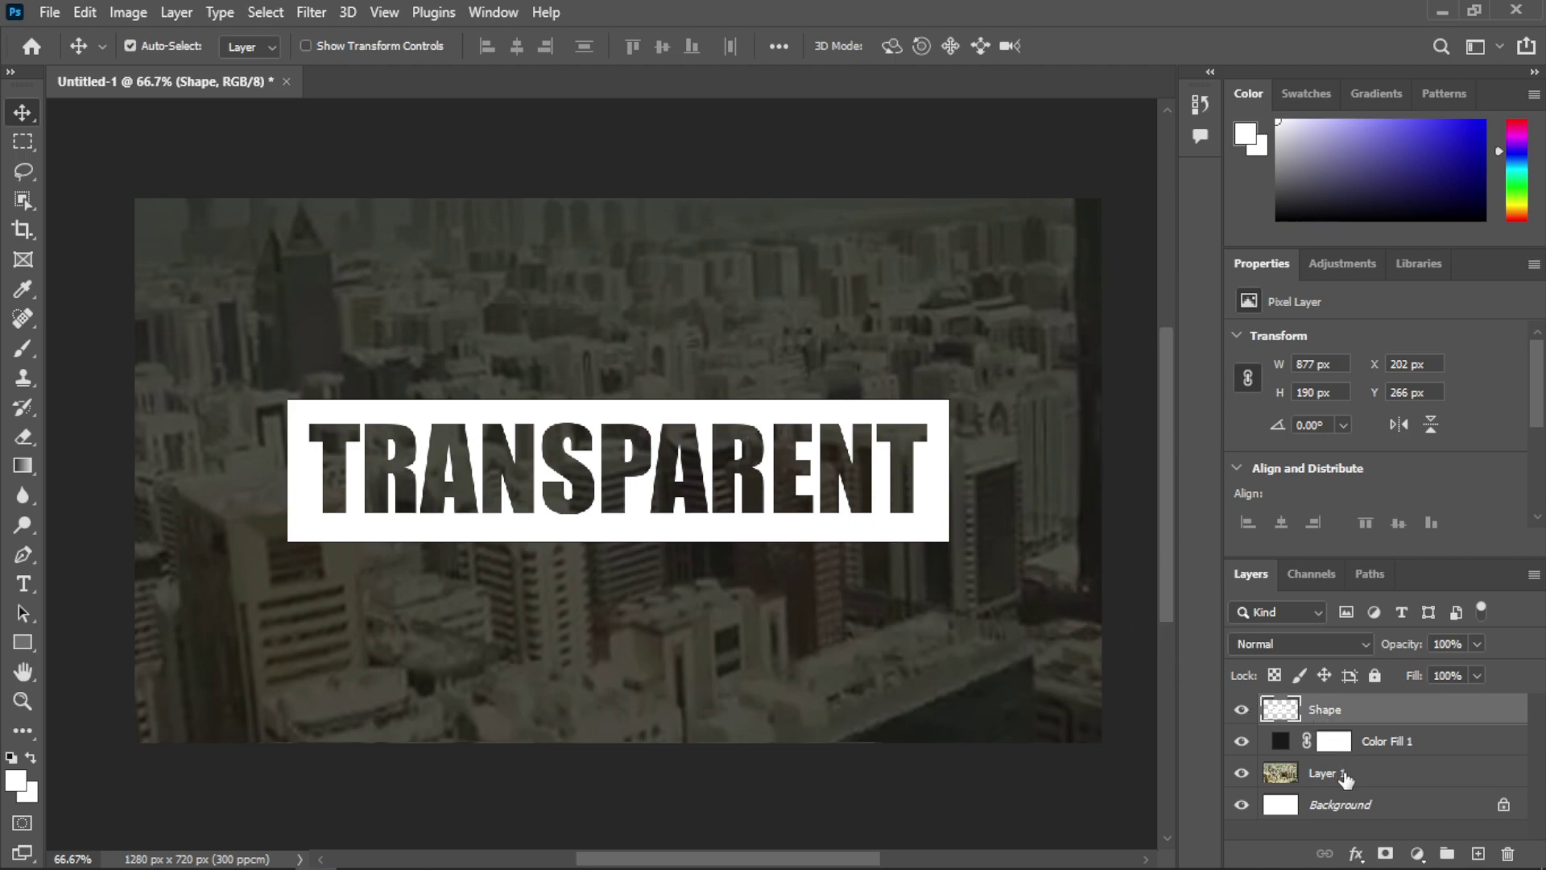
pyautogui.click(1357, 853)
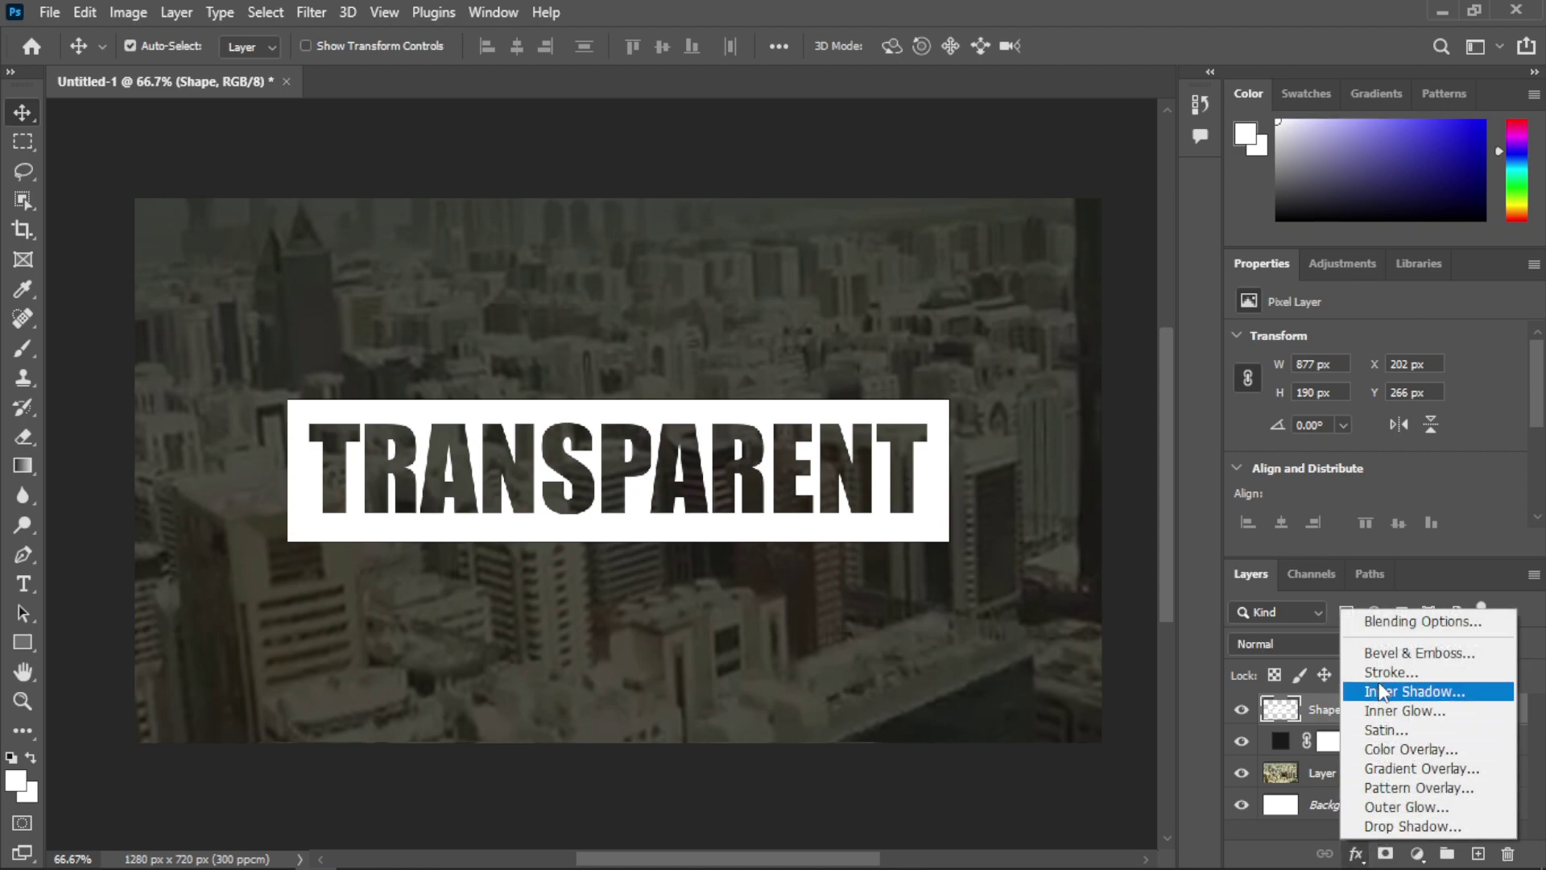
pyautogui.click(1394, 753)
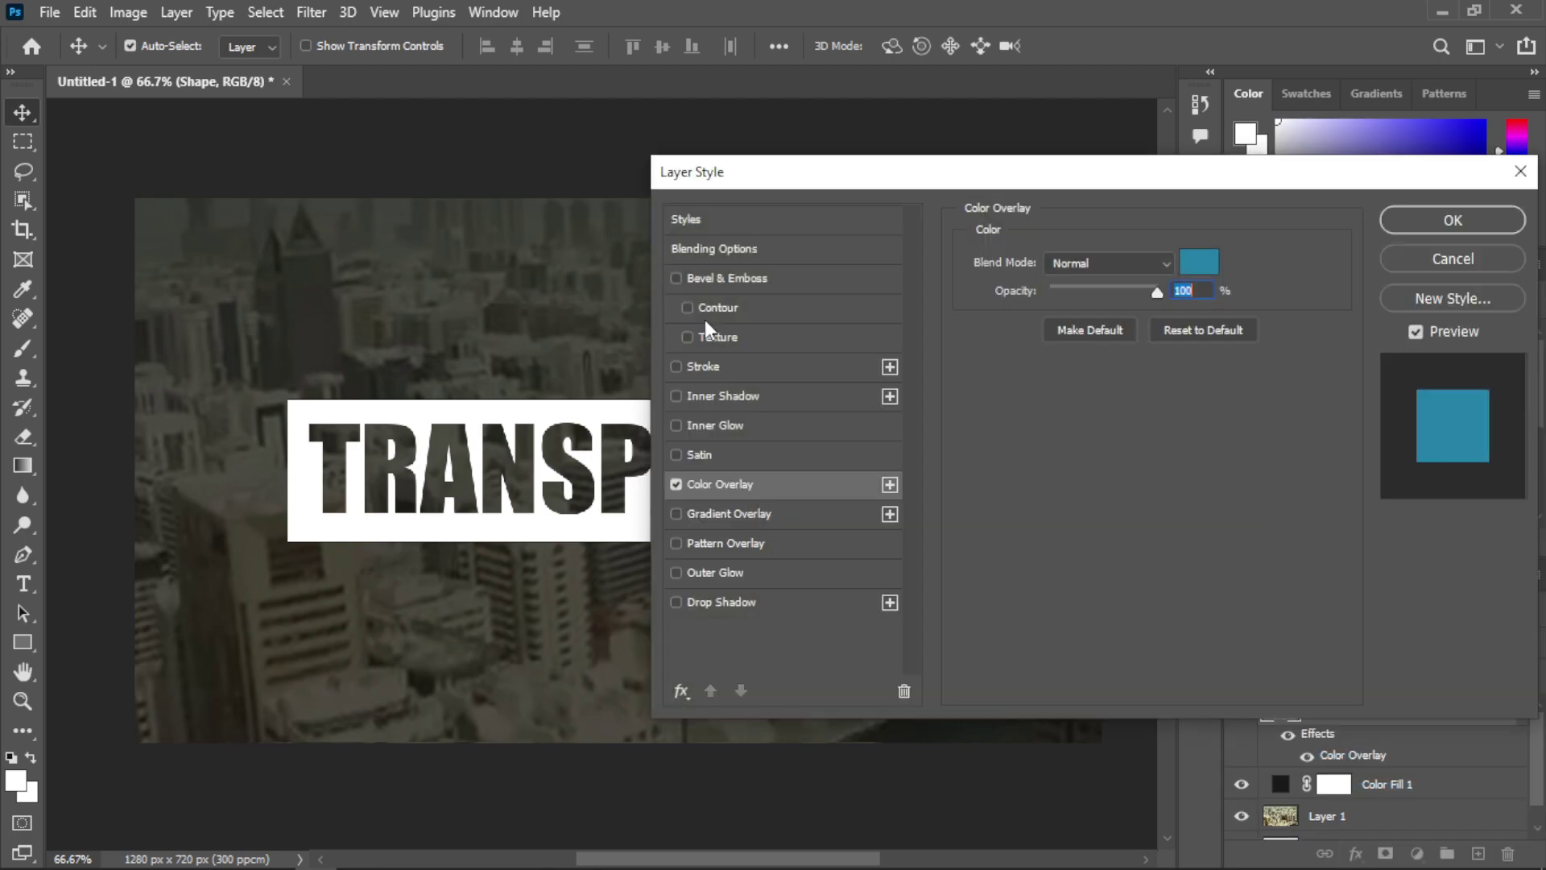
pyautogui.click(1199, 264)
pyautogui.moveTo(1148, 409)
pyautogui.mouseDown()
pyautogui.moveTo(1235, 433)
pyautogui.moveTo(1232, 391)
pyautogui.moveTo(1162, 384)
pyautogui.mouseUp()
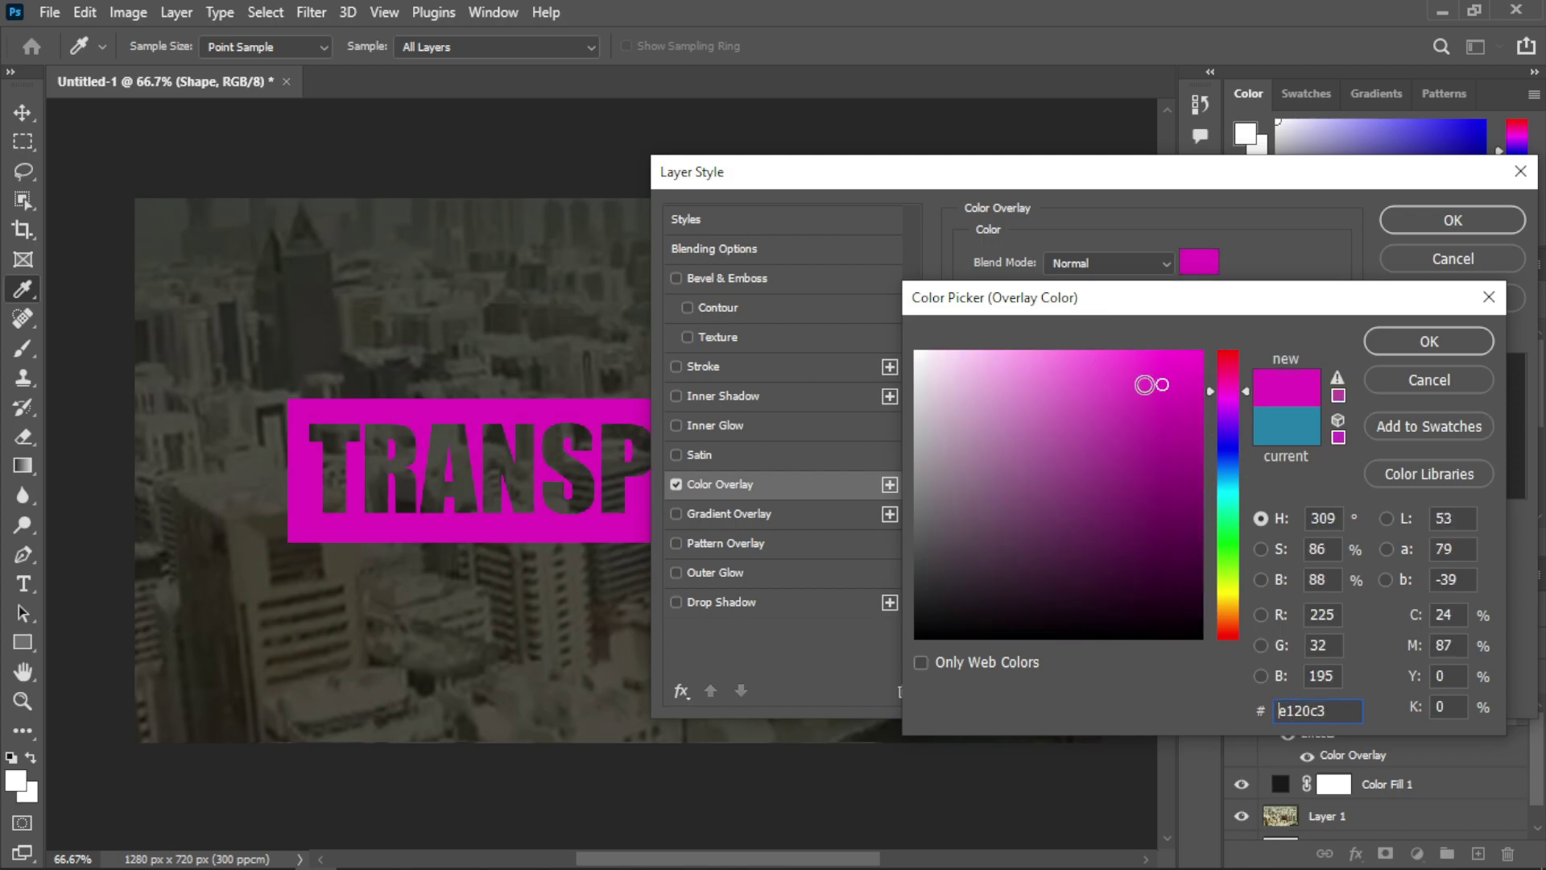
pyautogui.click(1428, 342)
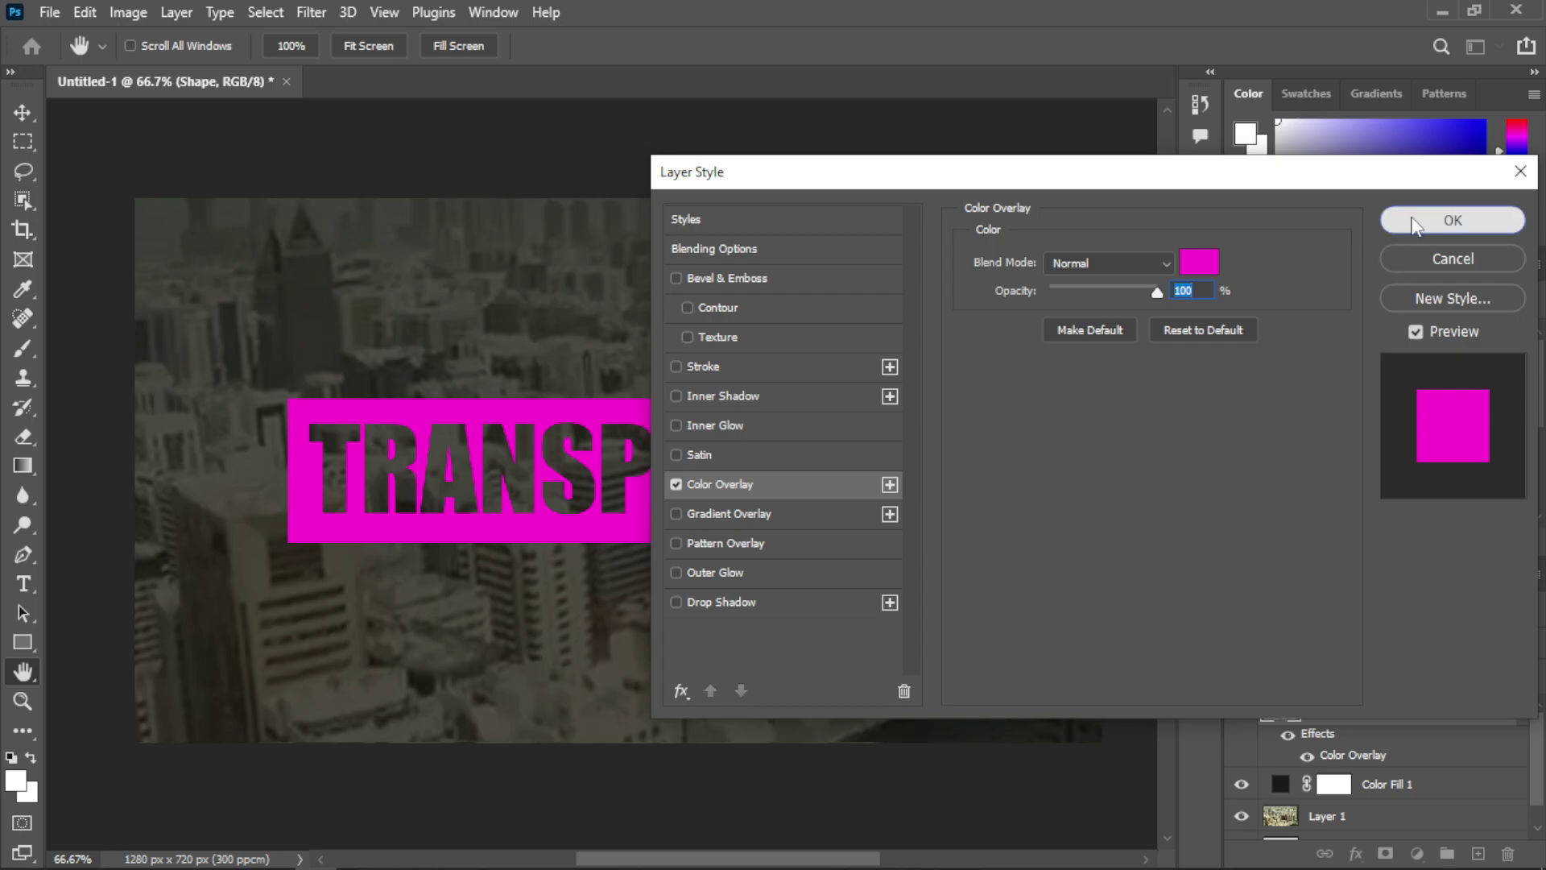
pyautogui.click(1442, 221)
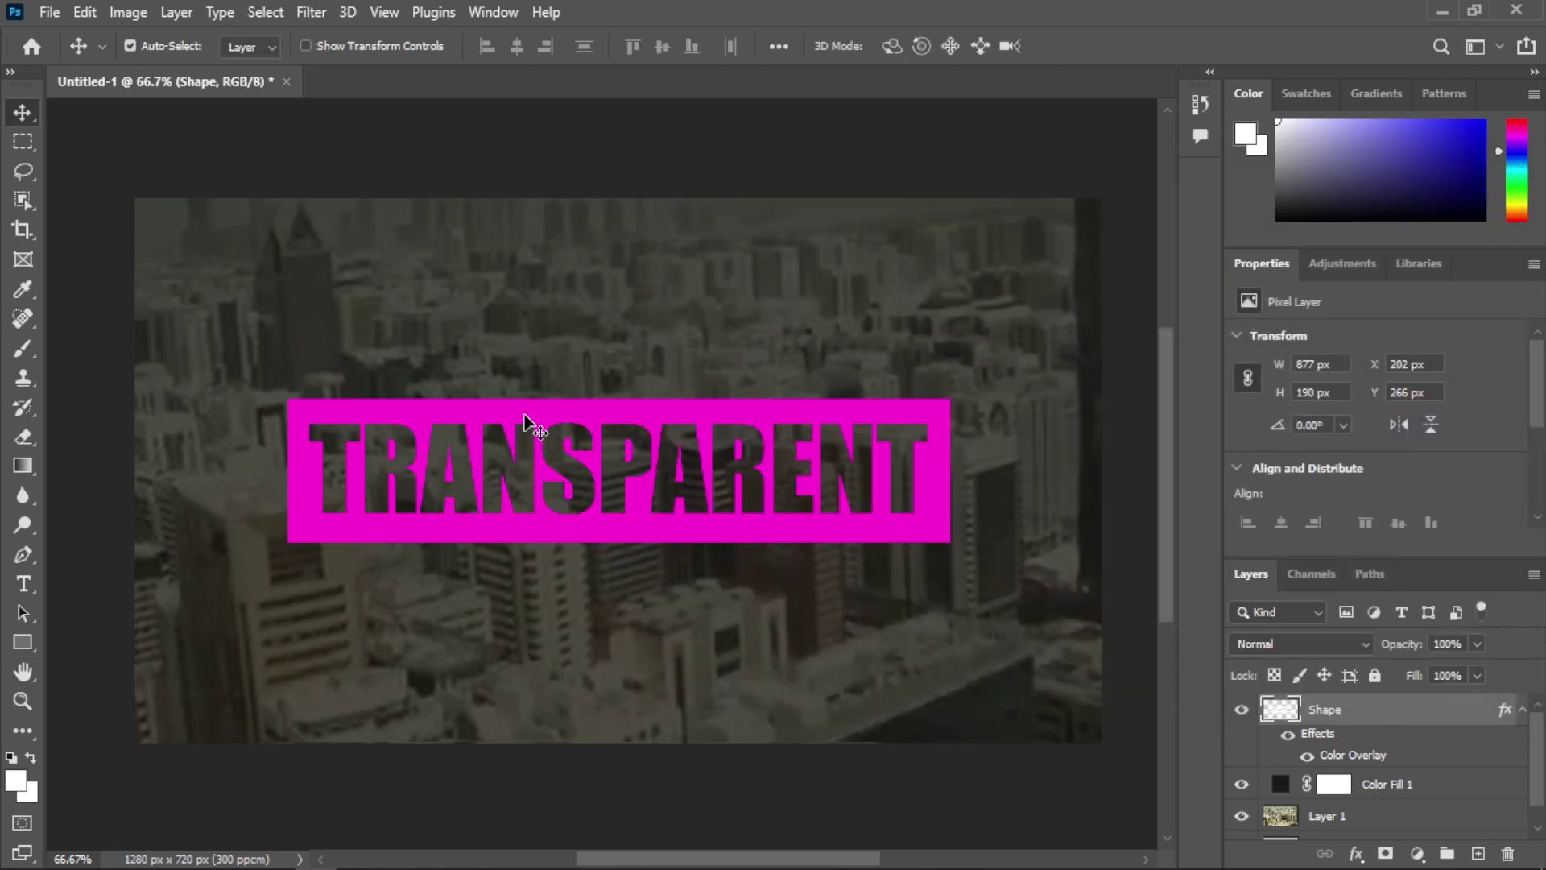